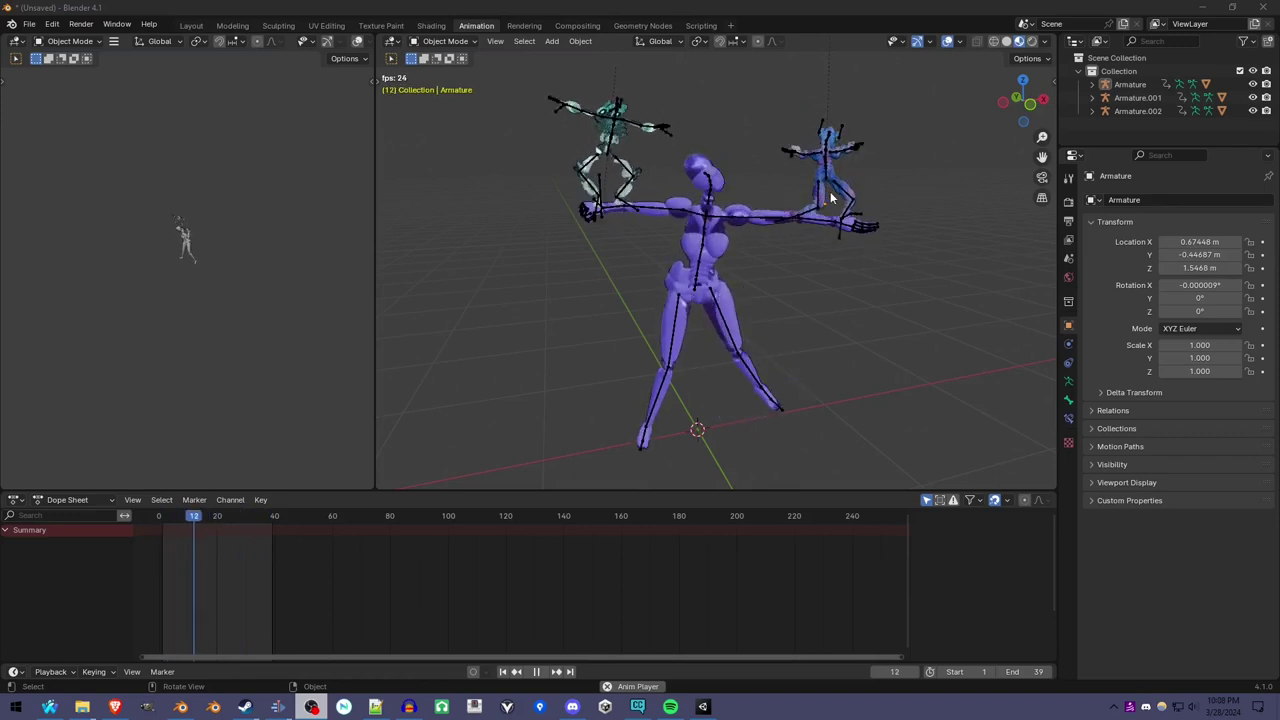
# Select all three armatures, join them with Ctrl+J, then undo to keep them separate.
pyautogui.click(795, 214)
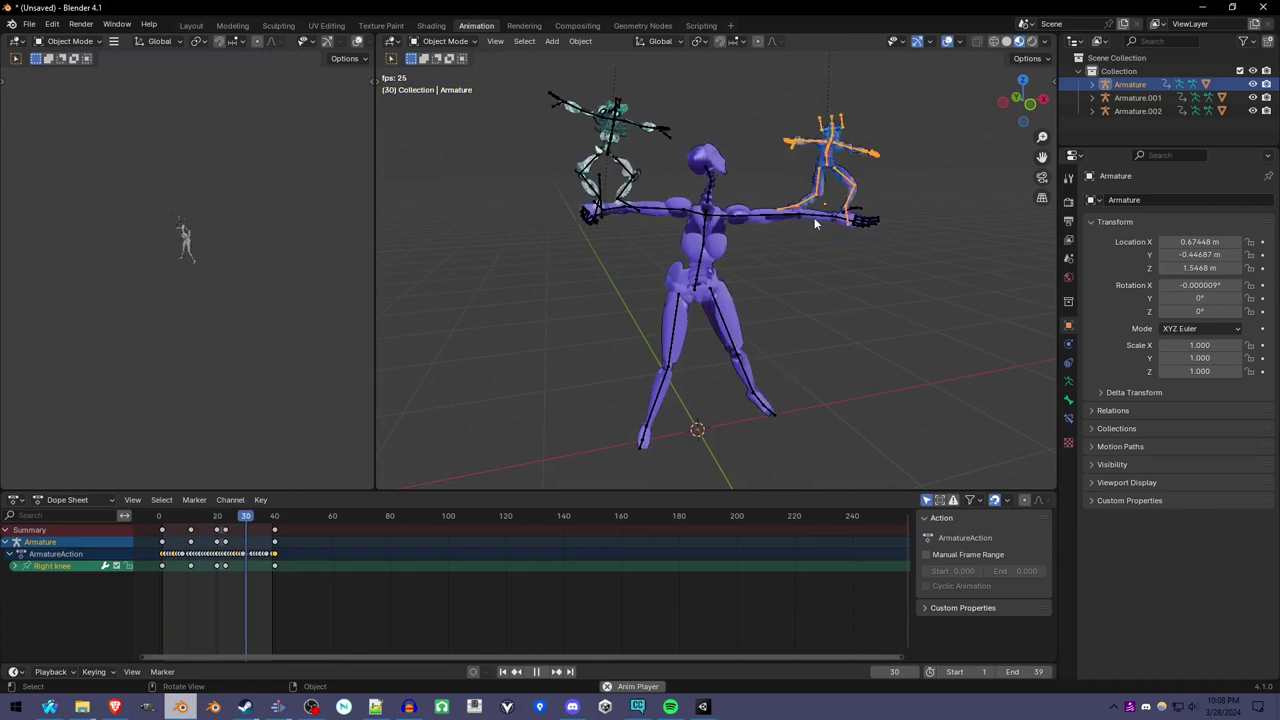
pyautogui.press('a')
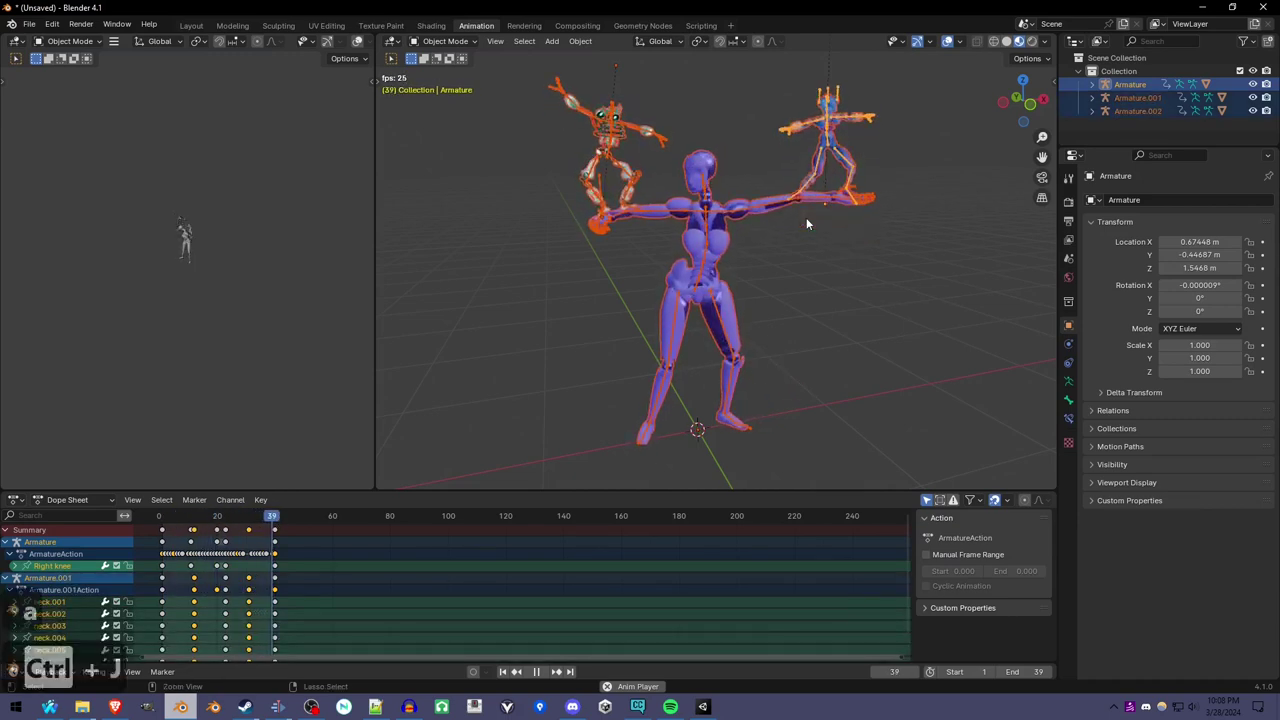
pyautogui.hotkey('ctrl', 'j')
pyautogui.hotkey('ctrl', 'z')
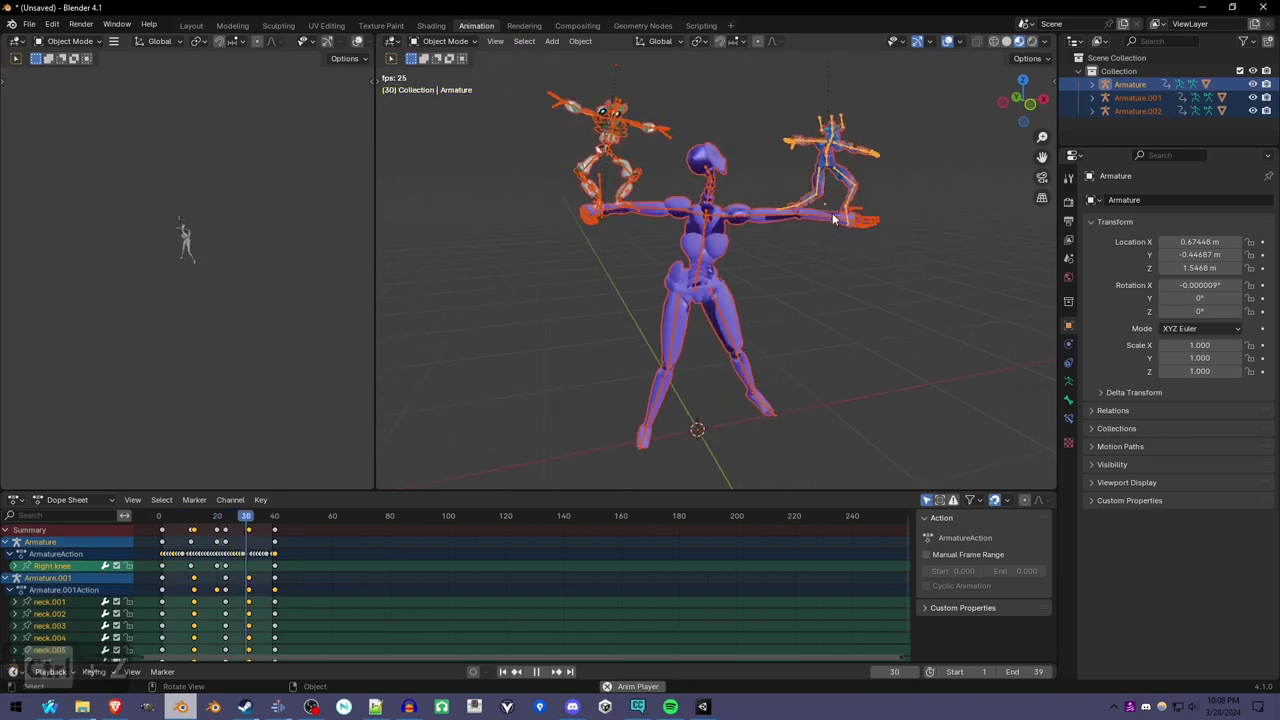
# Stop playback at frame 23, move the view closer, and select the small right armature.
pyautogui.press('space')
pyautogui.moveTo(825, 215); pyautogui.dragTo(770, 265, button='middle')
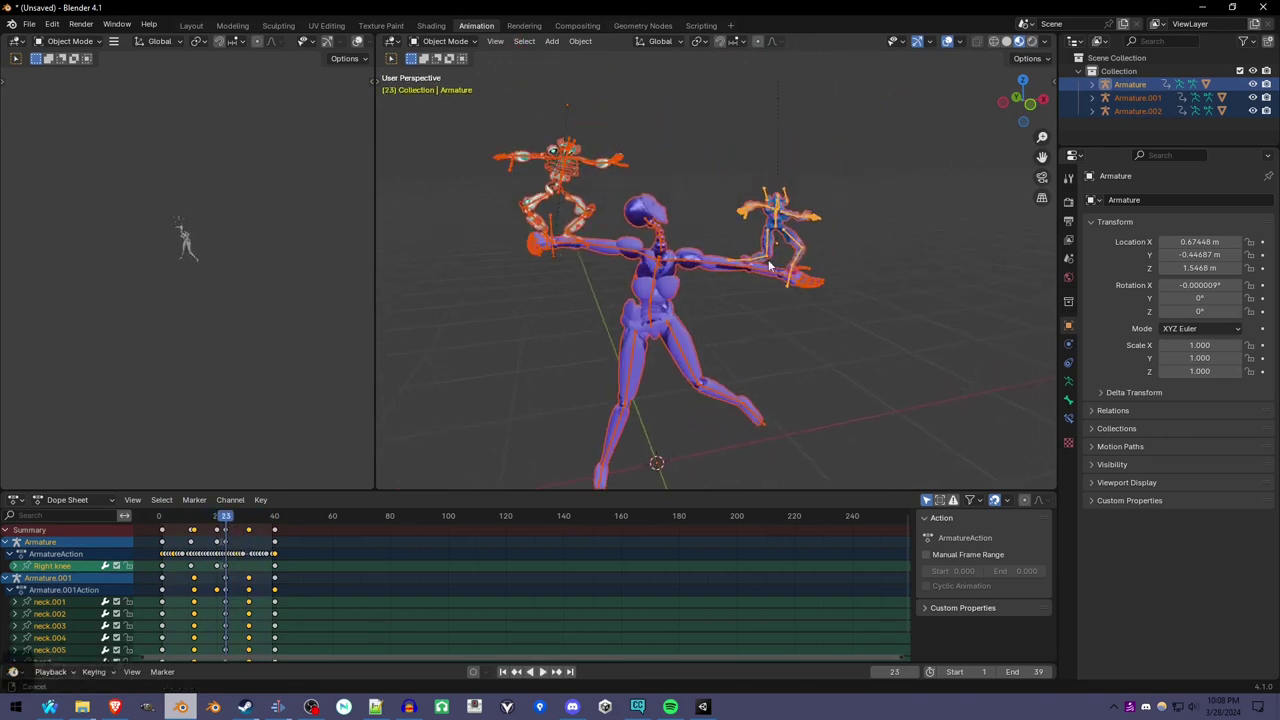
pyautogui.scroll(4, 770, 265)
pyautogui.click(772, 270)
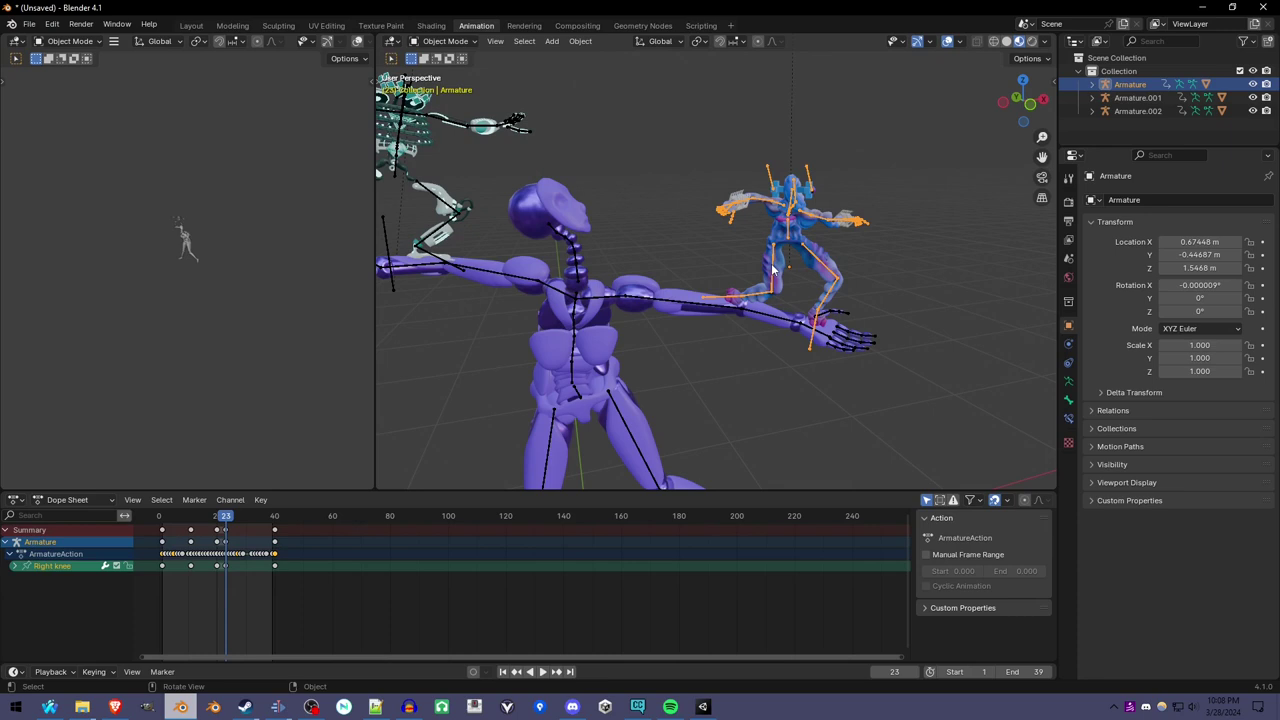
# Select all the first armature's bones in Pose Mode and set Batch Rename to Bones, Set Name.
pyautogui.hotkey('ctrl', 'Tab')
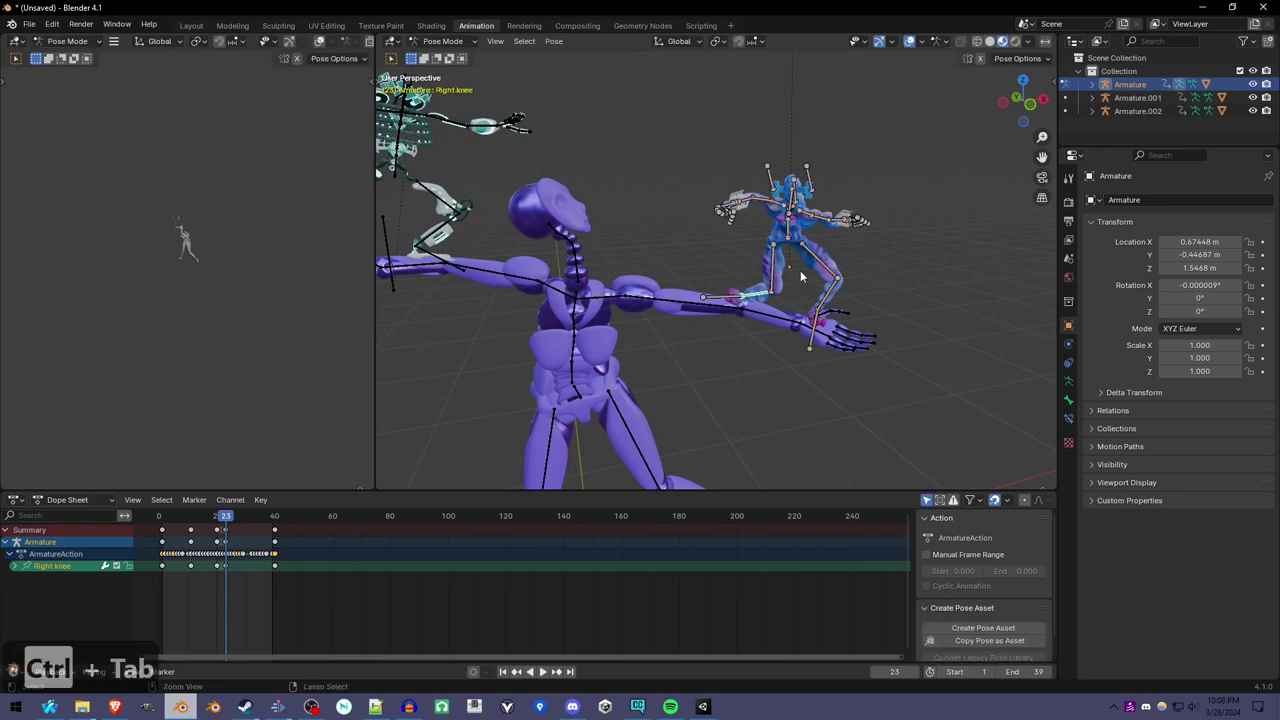
pyautogui.press('a')
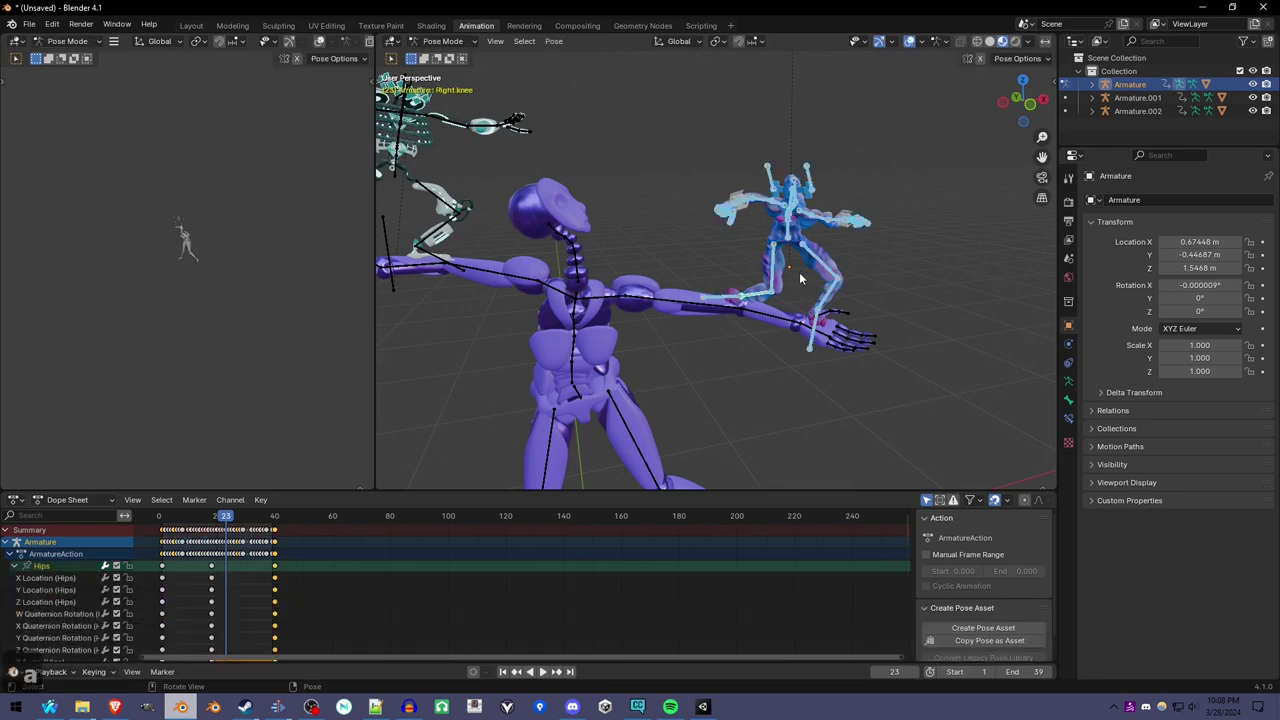
pyautogui.hotkey('ctrl', 'F2')
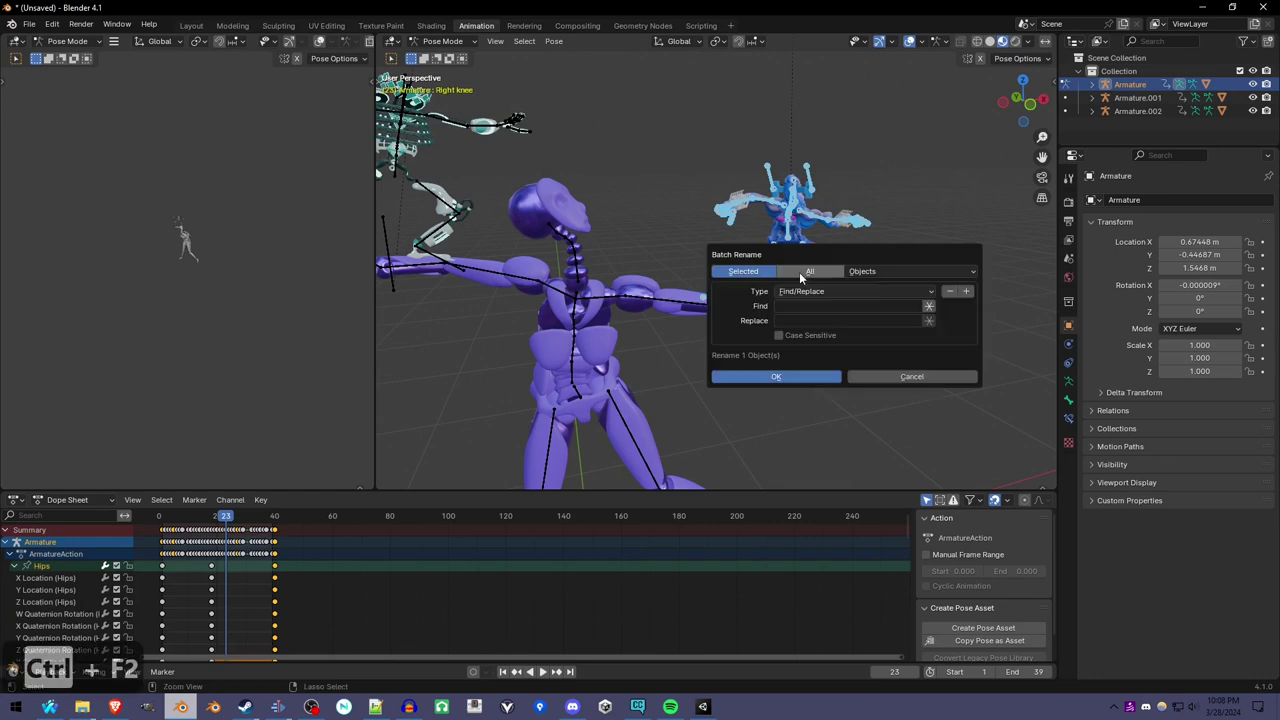
pyautogui.click(871, 273)
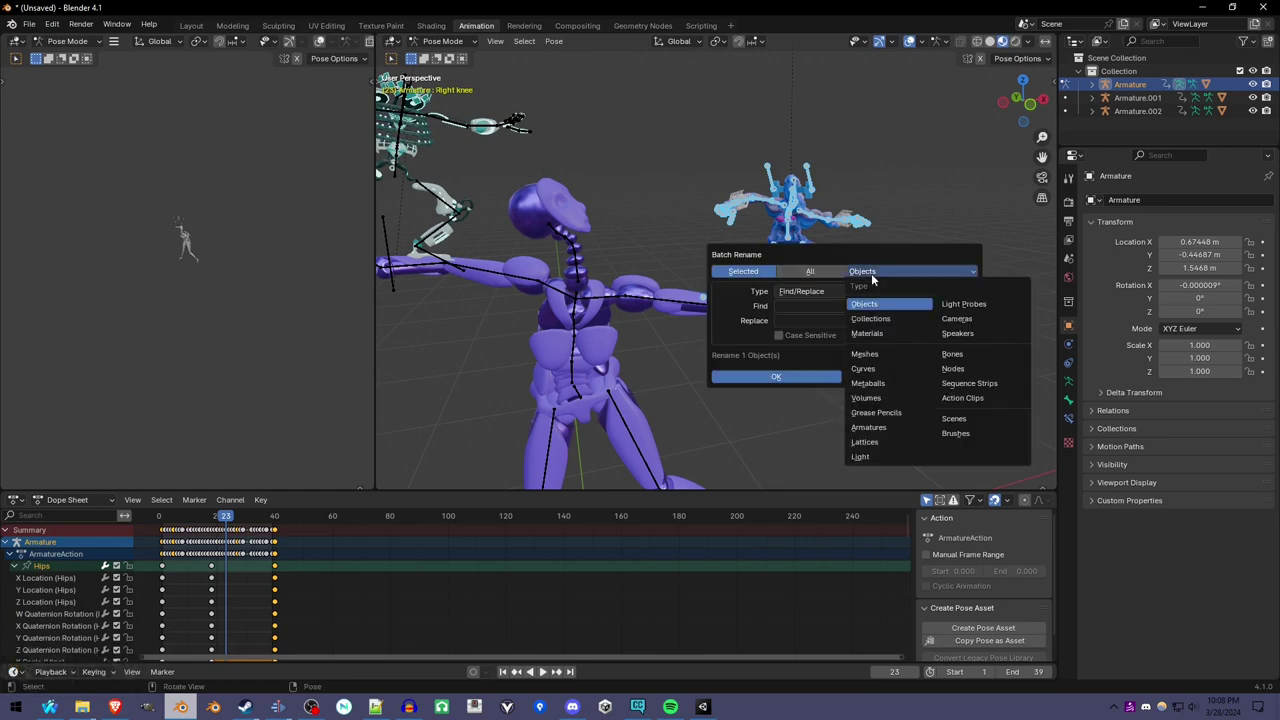
pyautogui.click(962, 354)
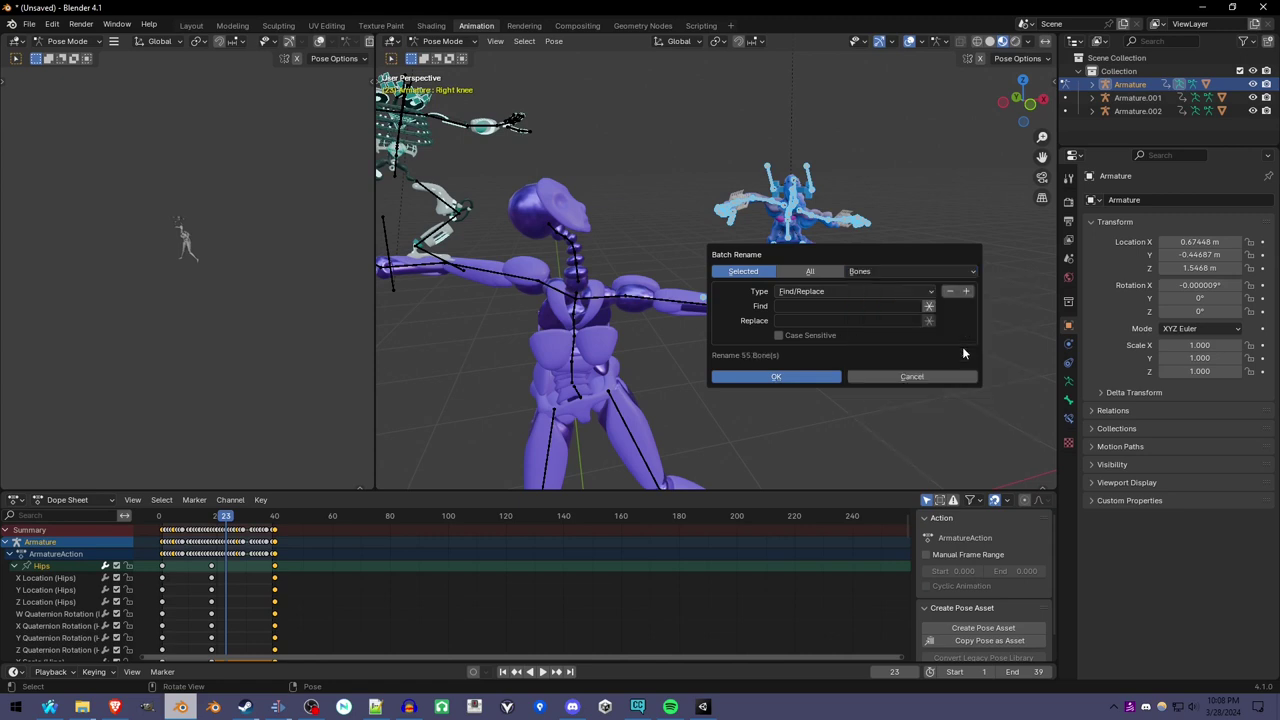
pyautogui.click(845, 291)
pyautogui.click(850, 320)
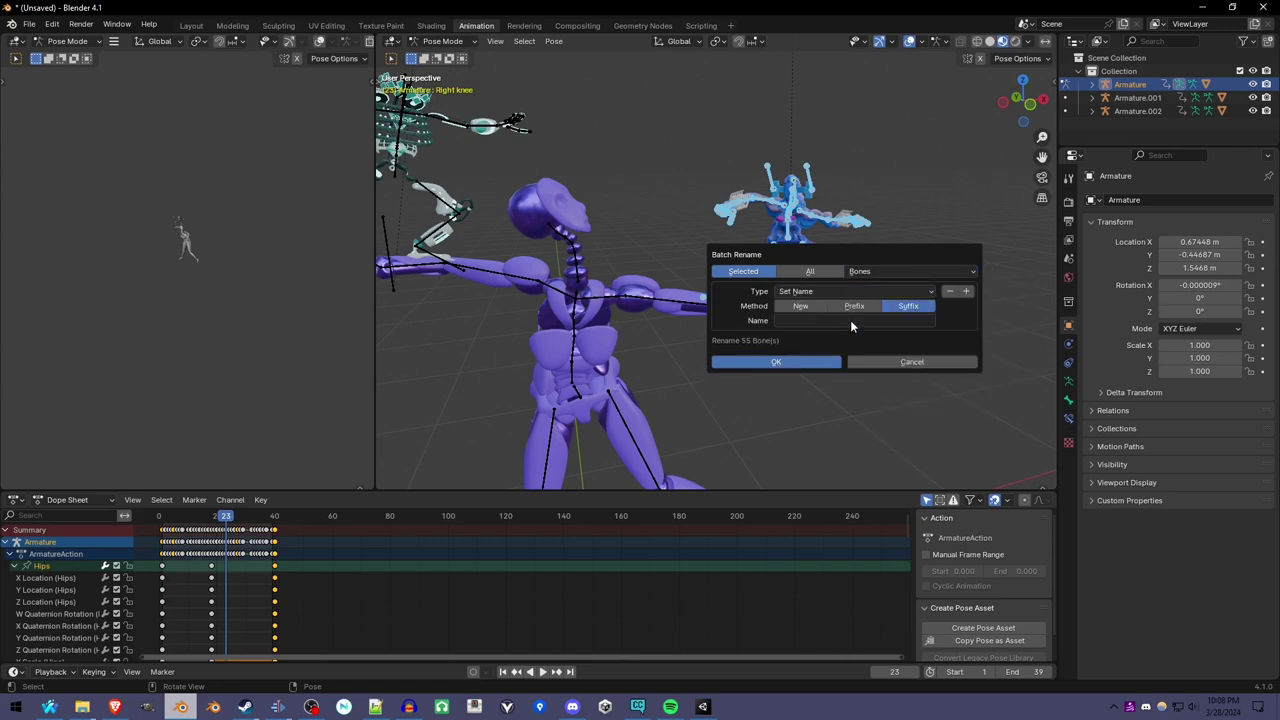
# Apply the suffix 'A' to all 55 bones, giving names like HipsA, then deselect them.
pyautogui.click(908, 320)
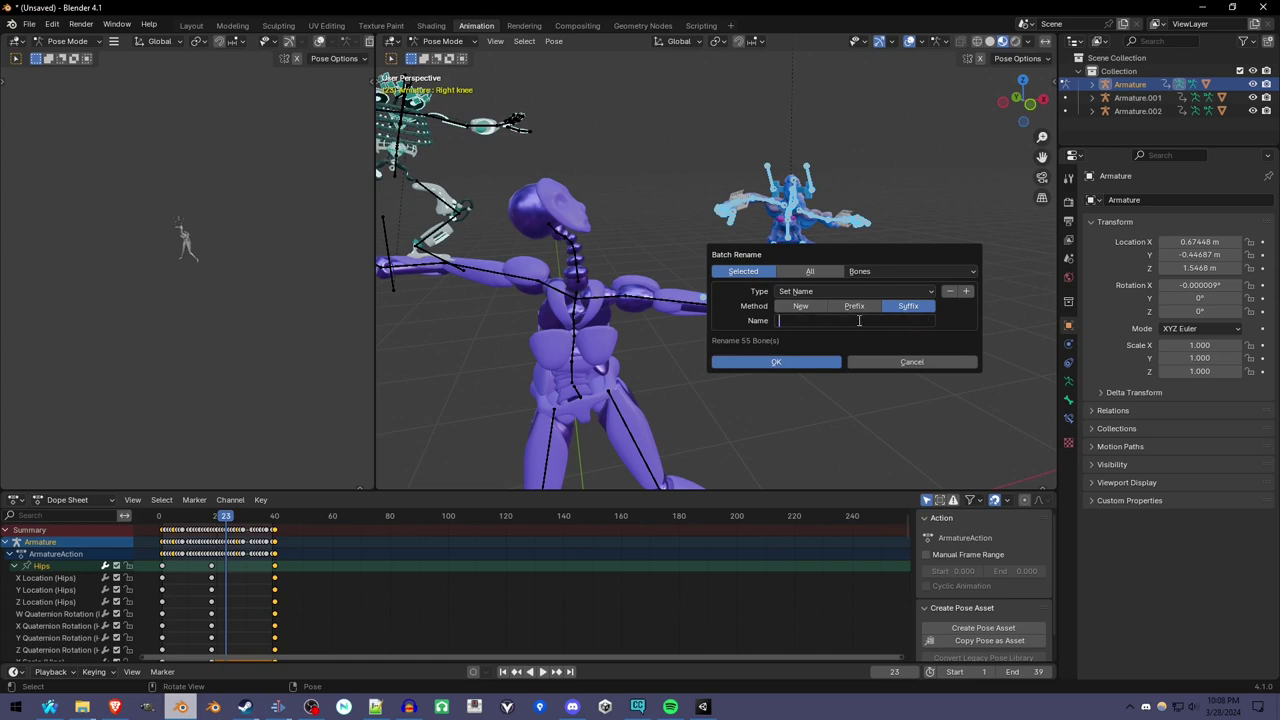
pyautogui.write('A')
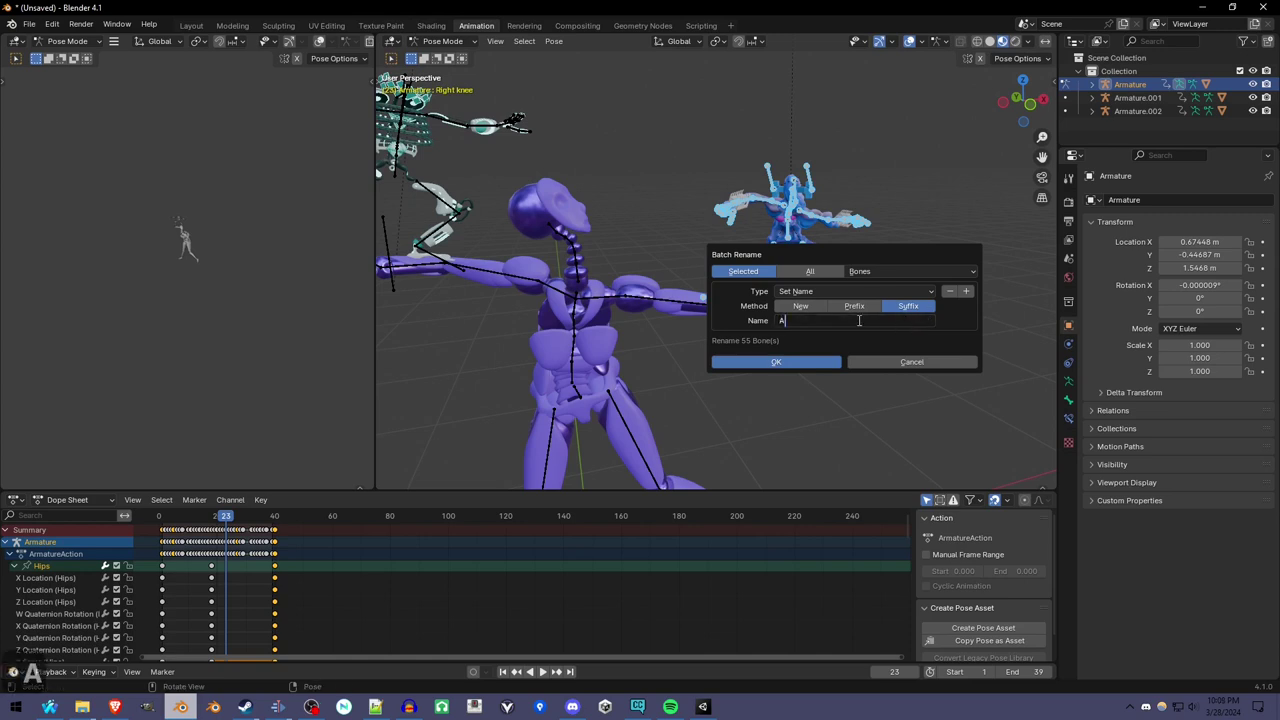
pyautogui.click(805, 363)
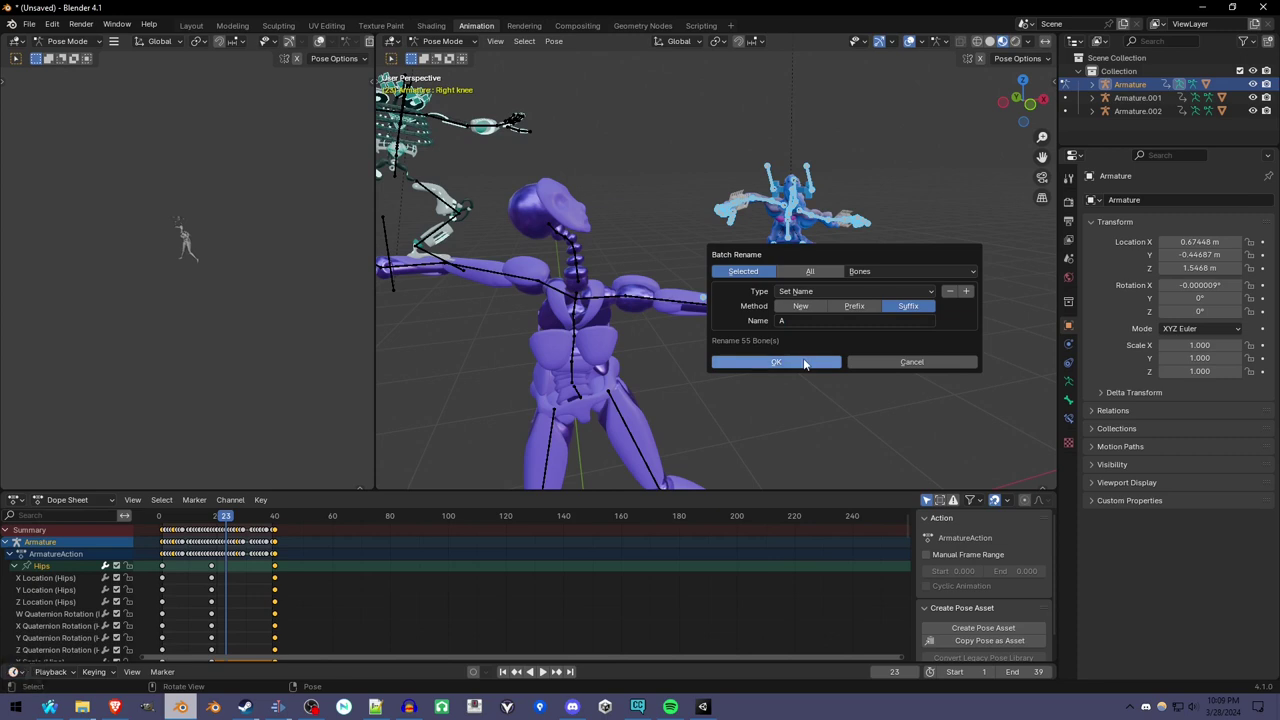
pyautogui.click(805, 363)
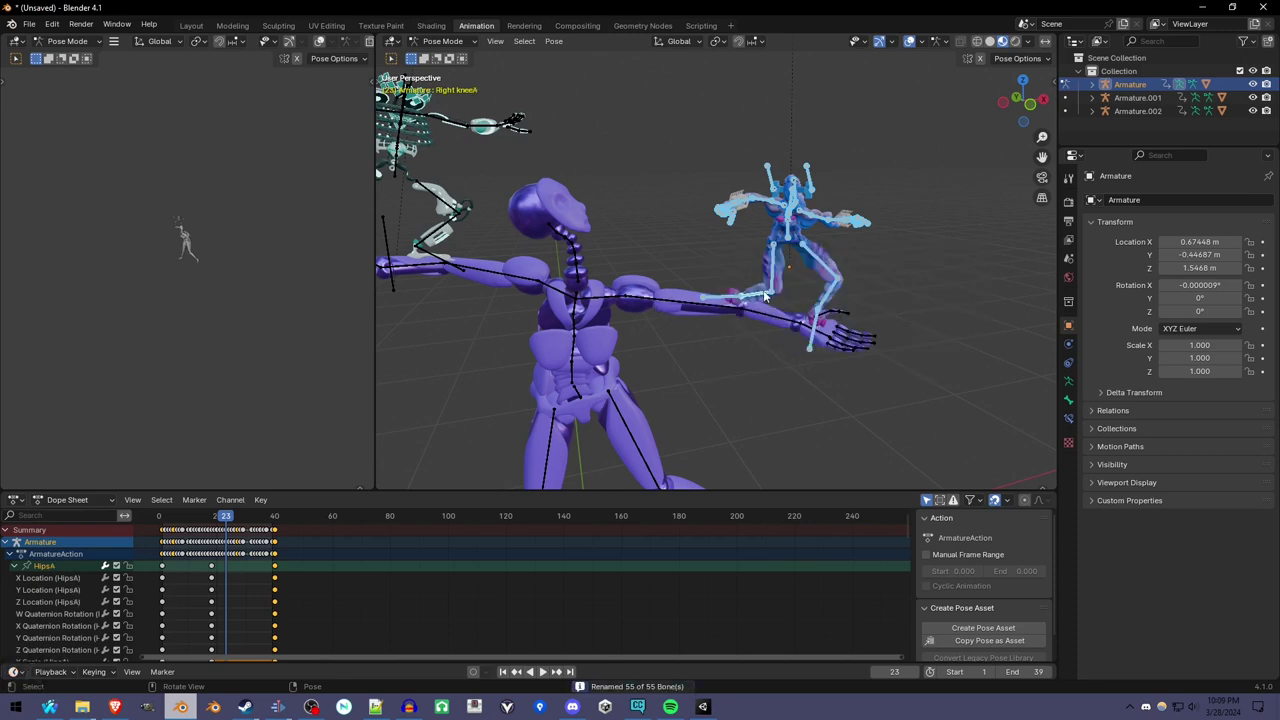
pyautogui.hotkey('alt', 'a')
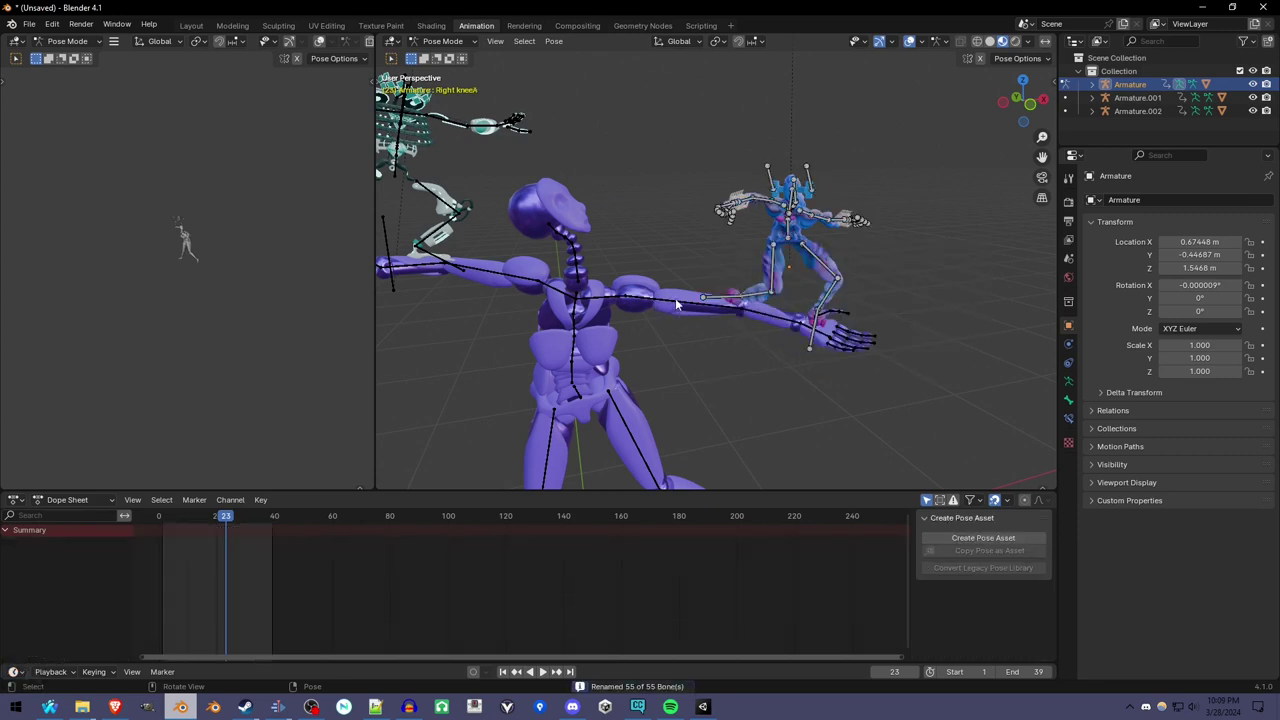
# Select all bones of Armature.001 in Pose Mode and batch-rename them with suffix 'B'.
pyautogui.hotkey('ctrl', 'Tab')
pyautogui.click(676, 305)
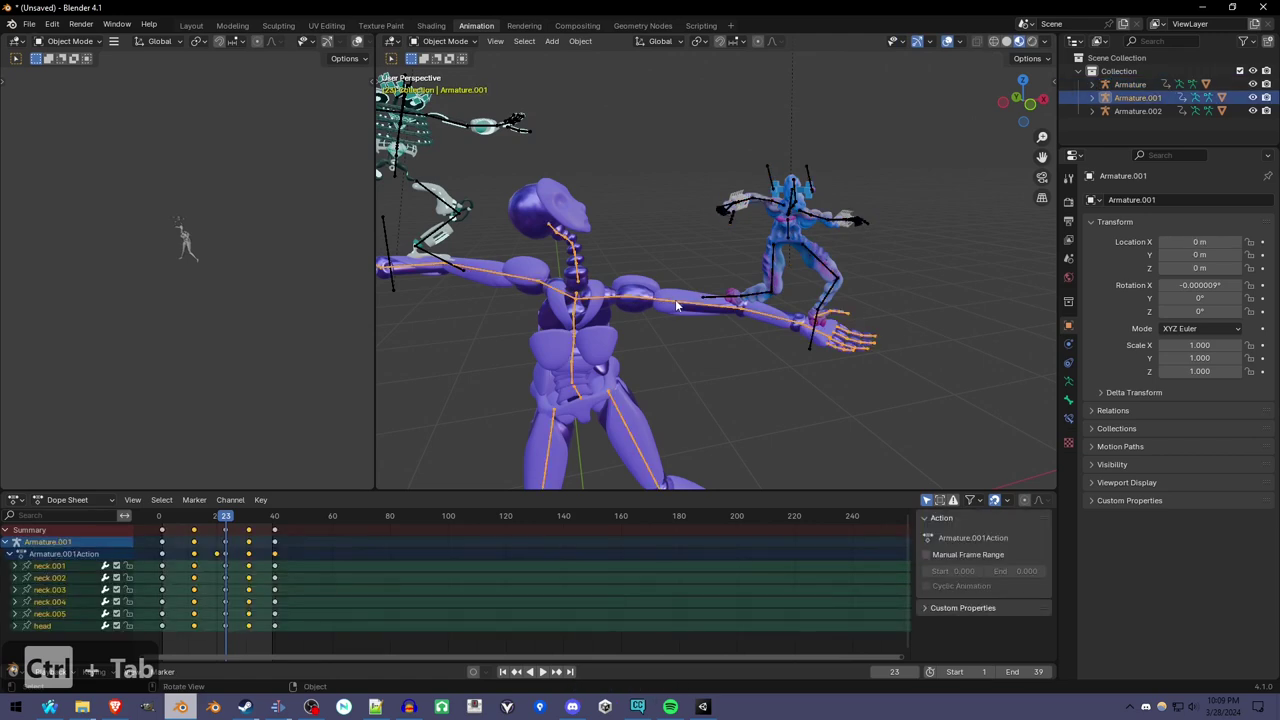
pyautogui.hotkey('ctrl', 'Tab')
pyautogui.press('a')
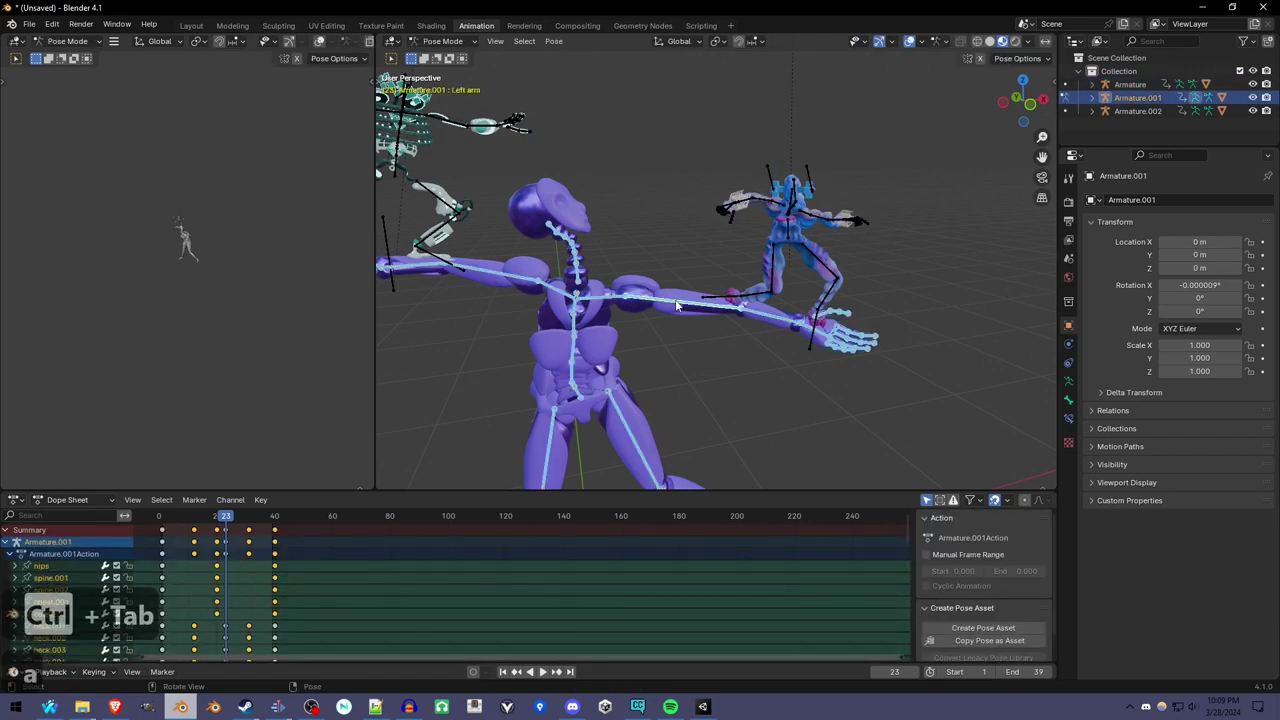
pyautogui.hotkey('ctrl', 'F2')
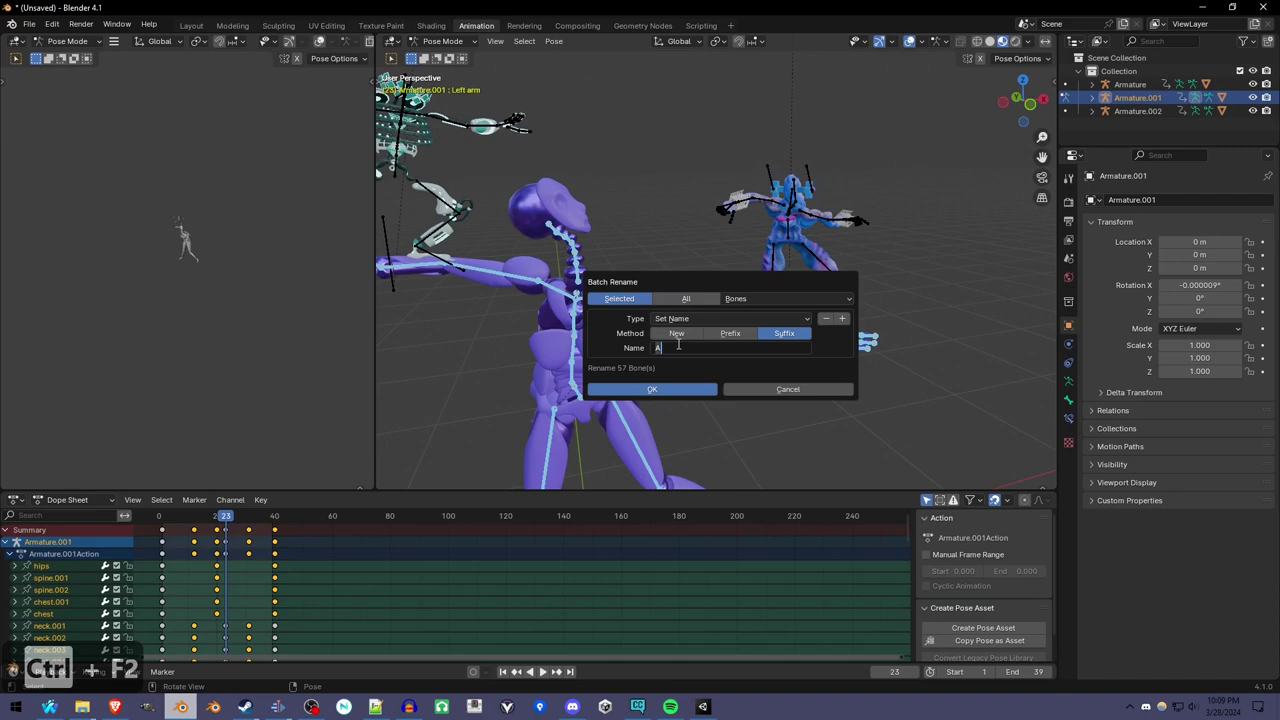
pyautogui.write('B')
pyautogui.click(675, 386)
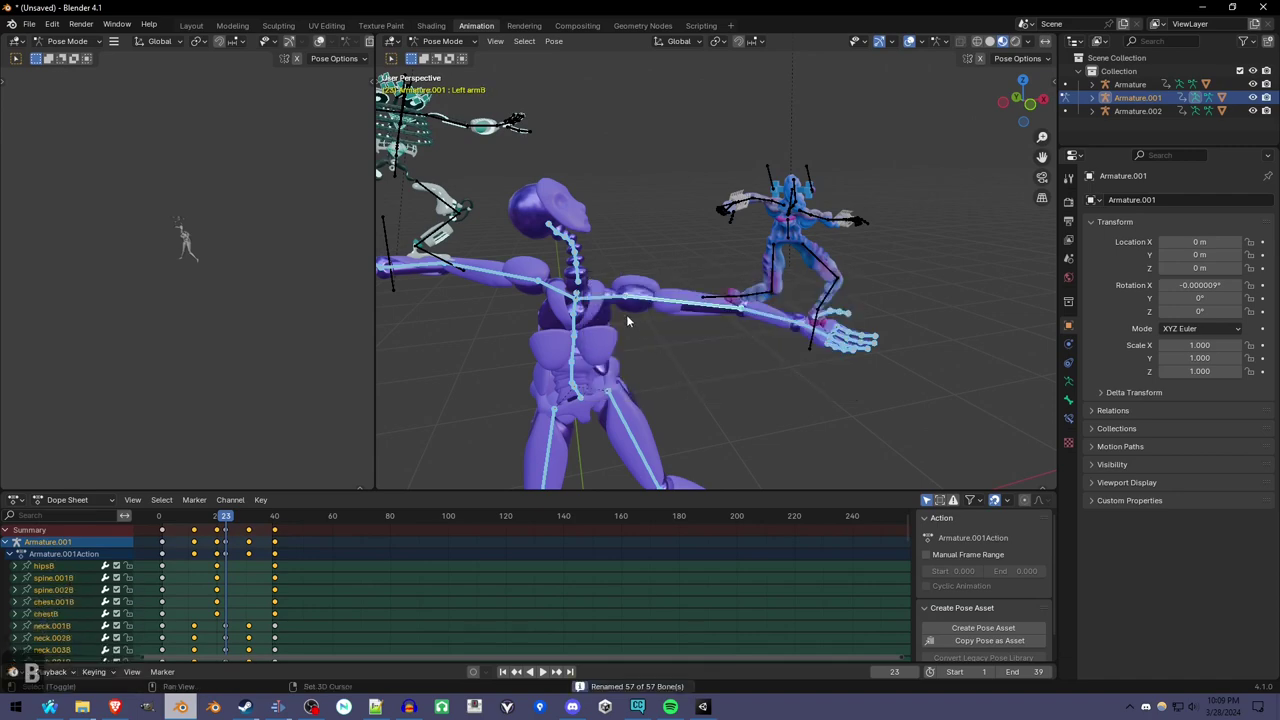
# Select all bones of Armature.002 in Pose Mode and batch-rename them with suffix 'C'.
pyautogui.moveTo(626, 314); pyautogui.dragTo(779, 342, button='middle')
pyautogui.hotkey('ctrl', 'Tab')
pyautogui.click(611, 255)
pyautogui.hotkey('ctrl', 'Tab')
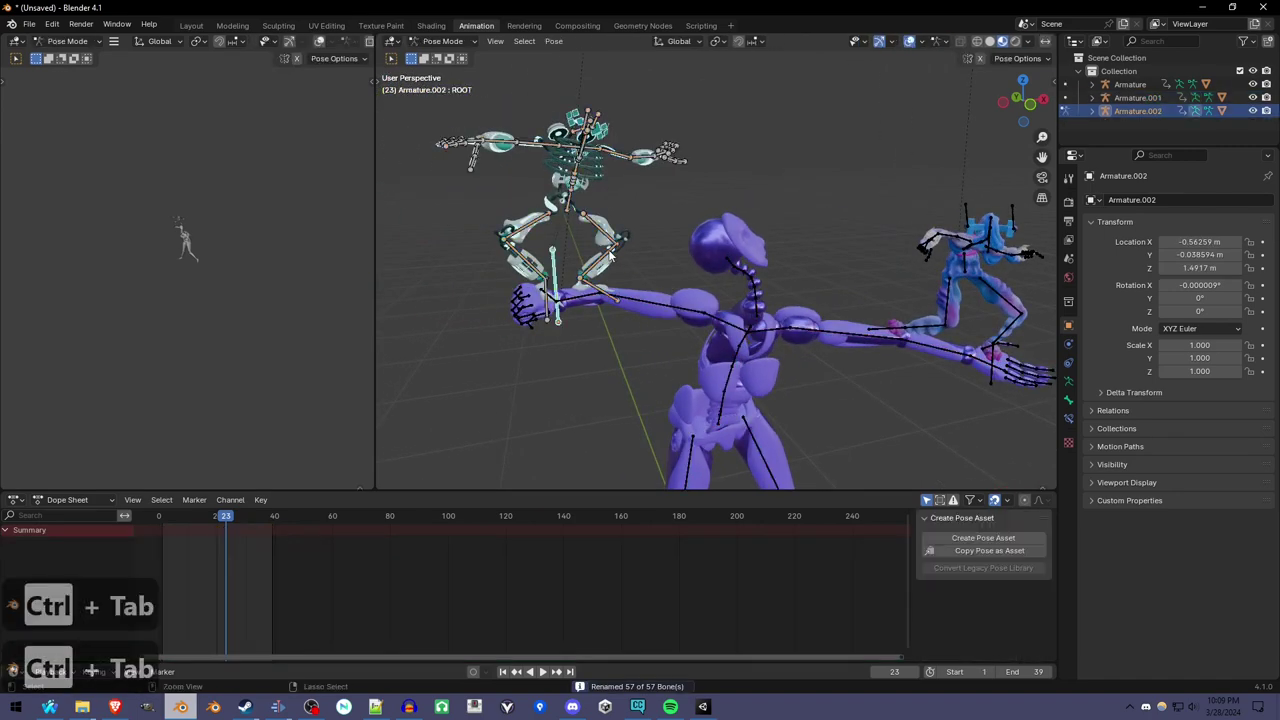
pyautogui.press('a')
pyautogui.hotkey('ctrl', 'F2')
pyautogui.click(634, 299)
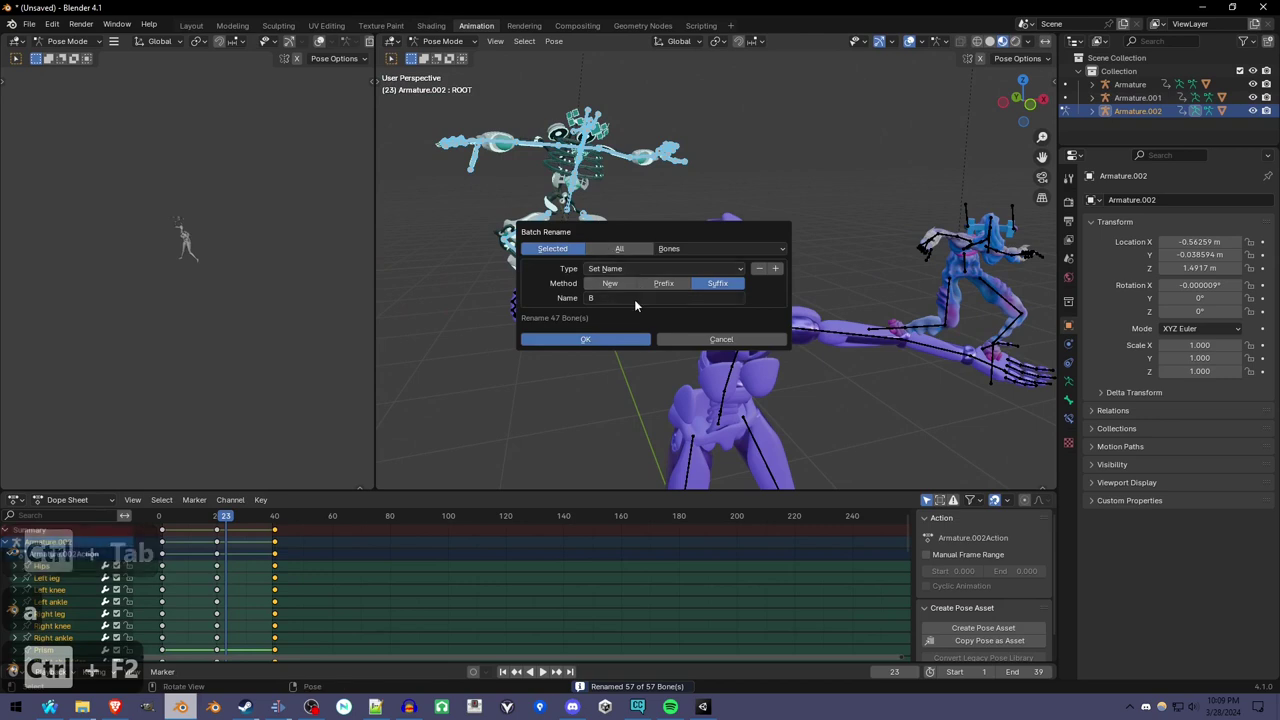
pyautogui.write('C')
pyautogui.click(623, 339)
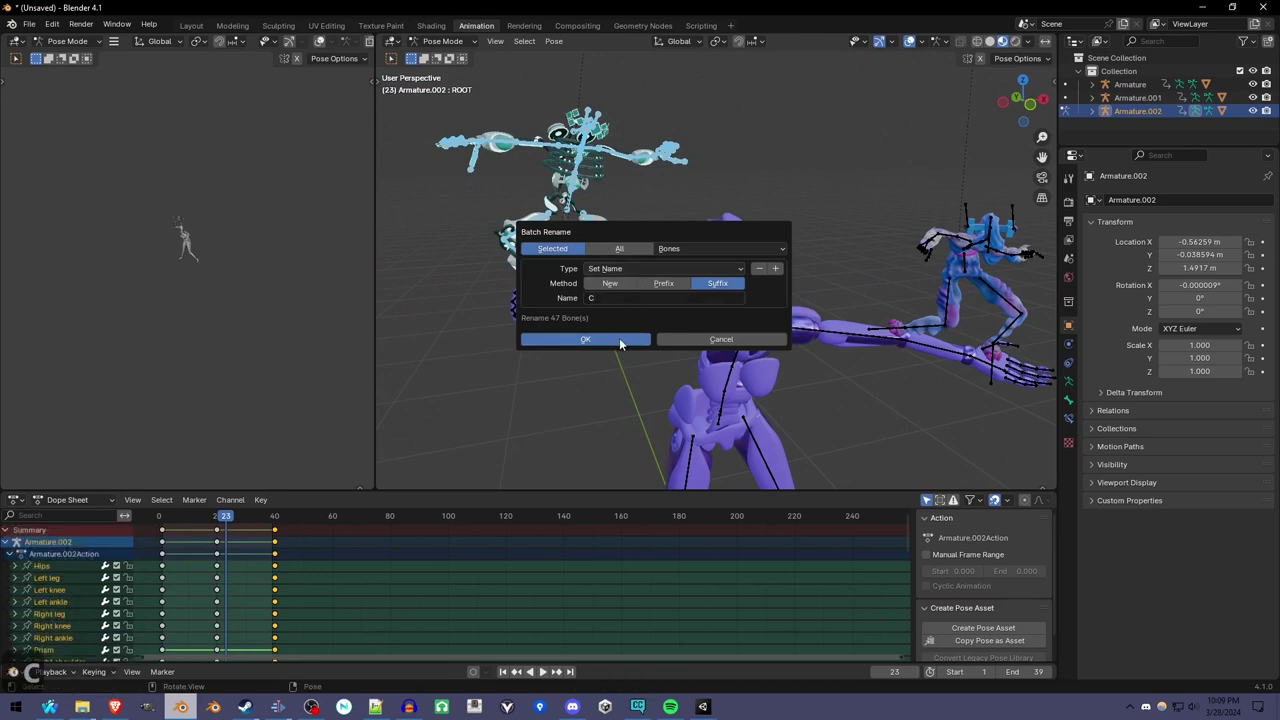
# Make Armature.001 active and return it to Object Mode.
pyautogui.click(608, 256)
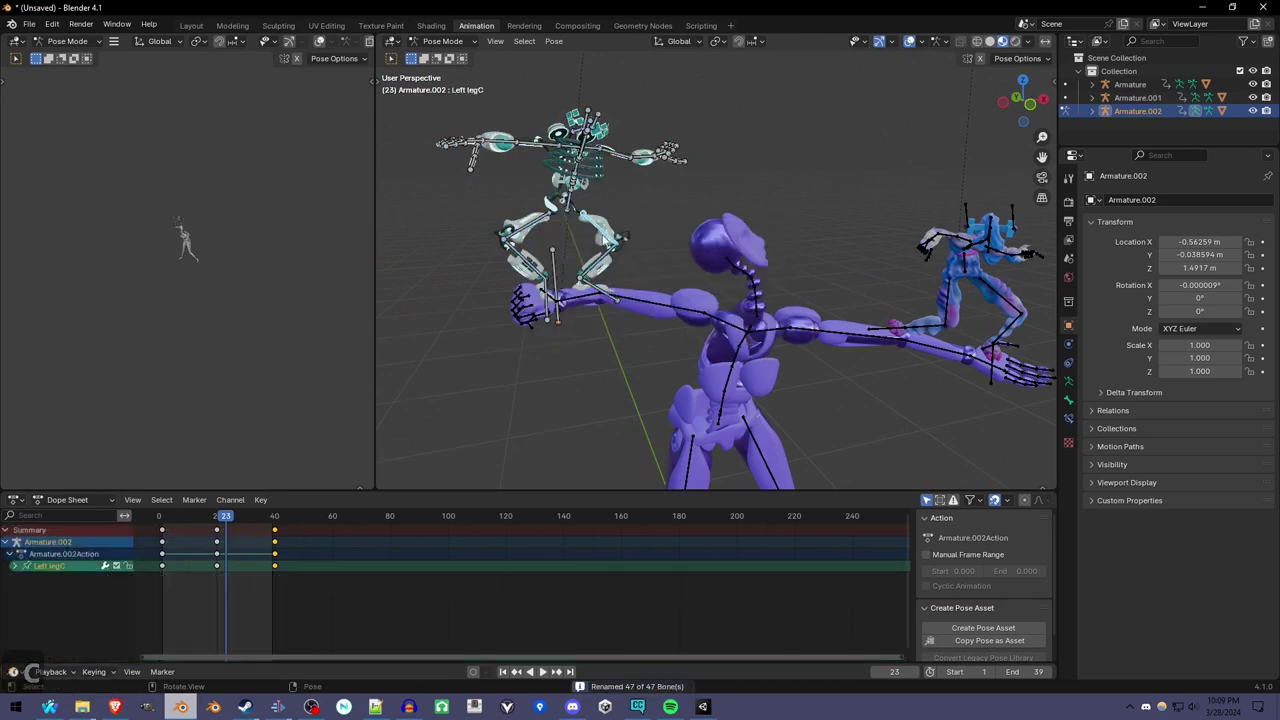
pyautogui.click(673, 306)
pyautogui.hotkey('ctrl', 'Tab')
pyautogui.hotkey('ctrl', 'Tab')
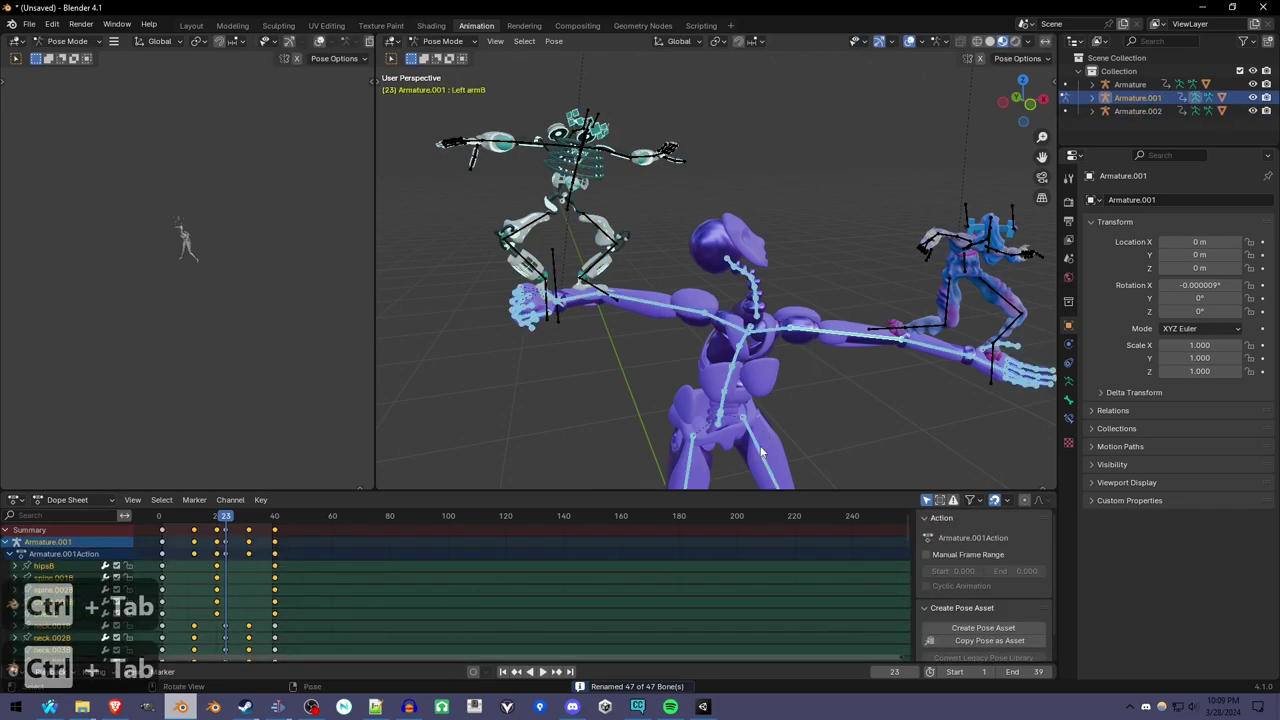
pyautogui.scroll(-5, 761, 453)
pyautogui.hotkey('ctrl', 'Tab')
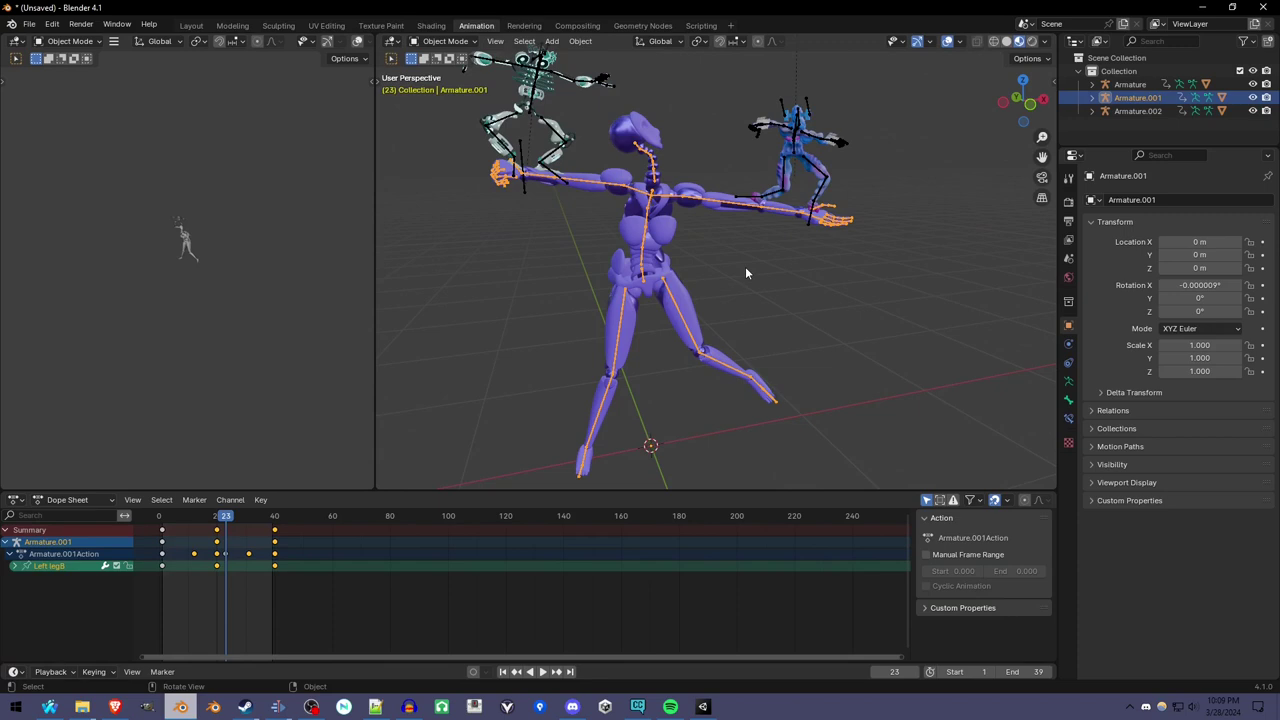
# Select all three armatures and apply Location, then Rotation, with Ctrl+A.
pyautogui.scroll(-2, 746, 282)
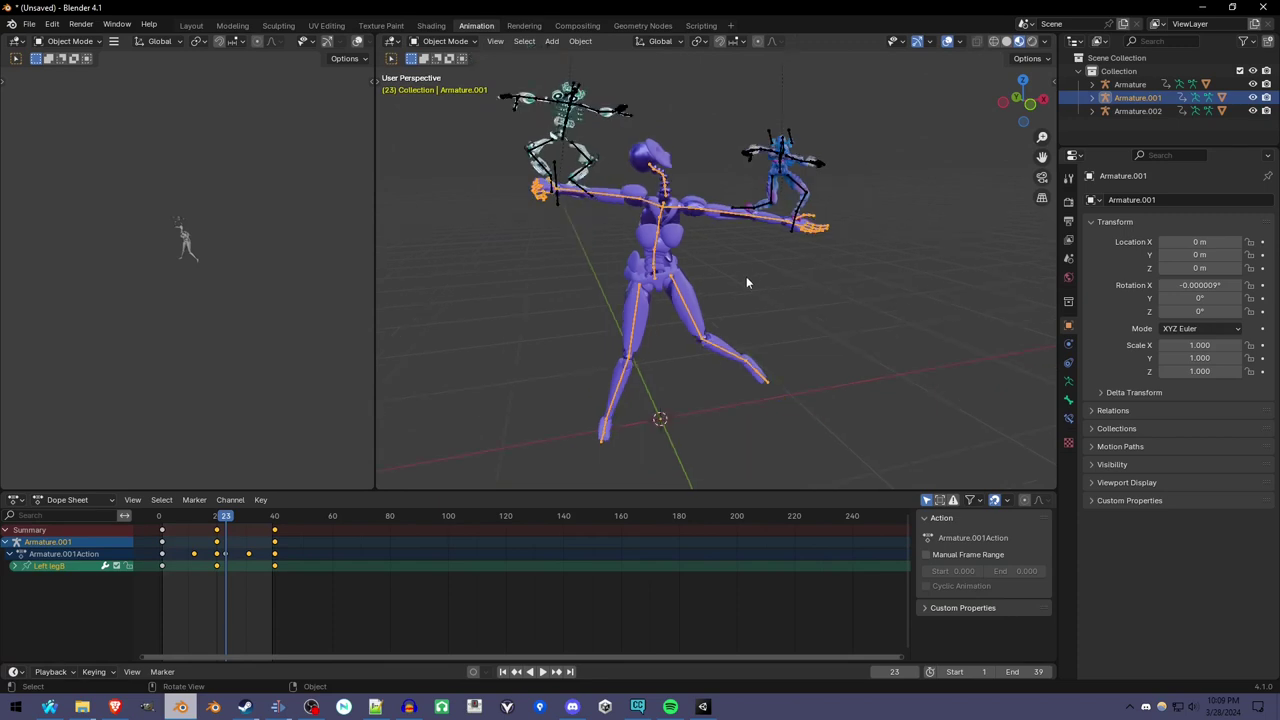
pyautogui.press('a')
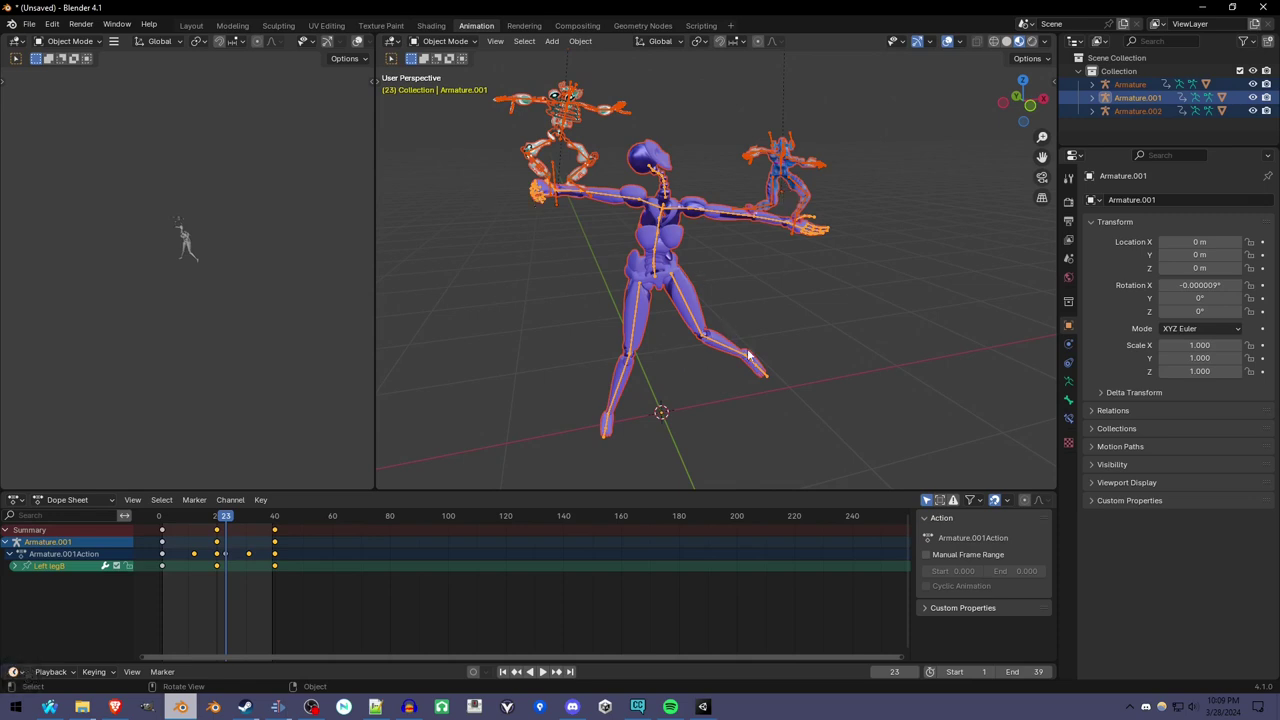
pyautogui.hotkey('ctrl', 'a')
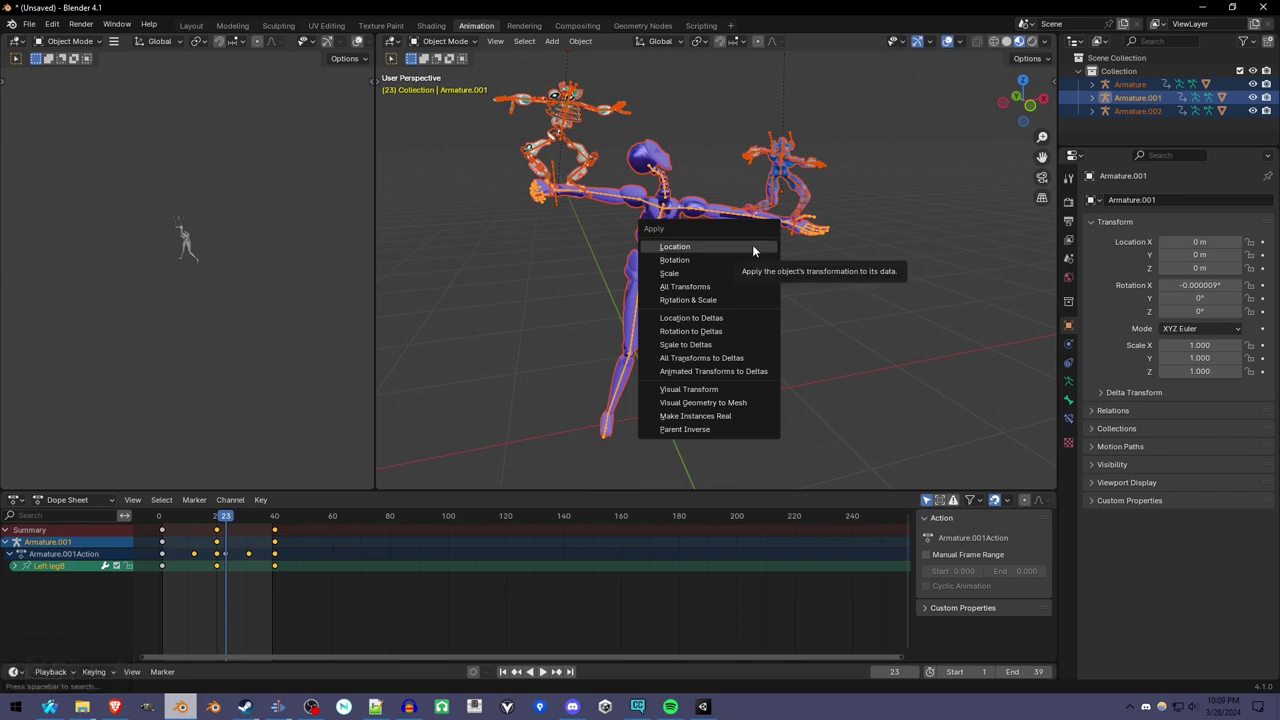
pyautogui.click(753, 250)
pyautogui.hotkey('ctrl', 'a')
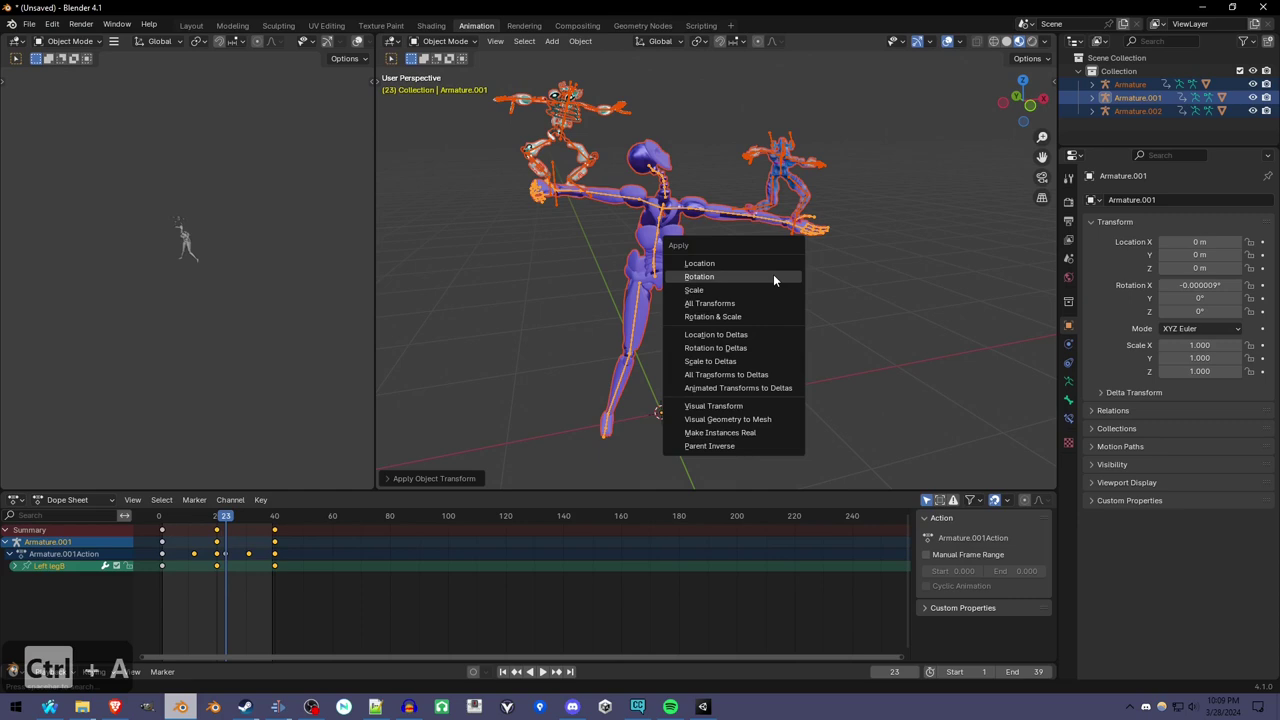
pyautogui.click(773, 274)
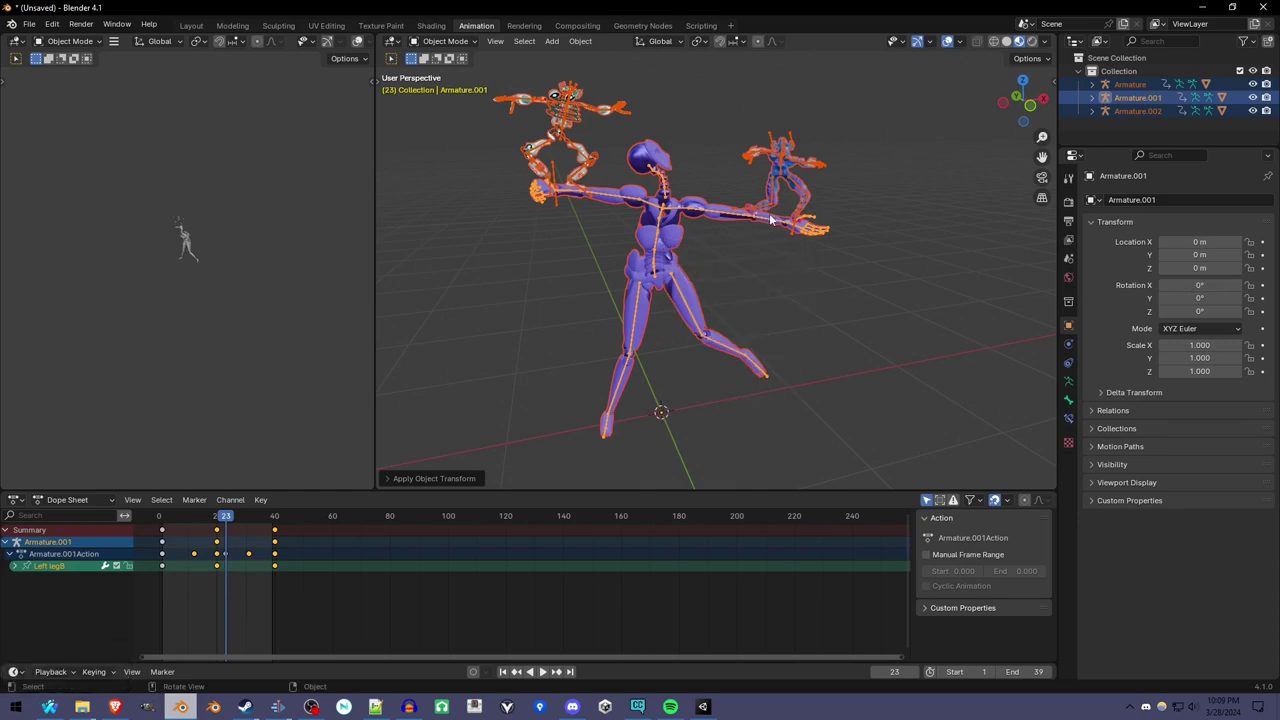
pyautogui.moveTo(747, 276); pyautogui.dragTo(761, 253, button='middle')
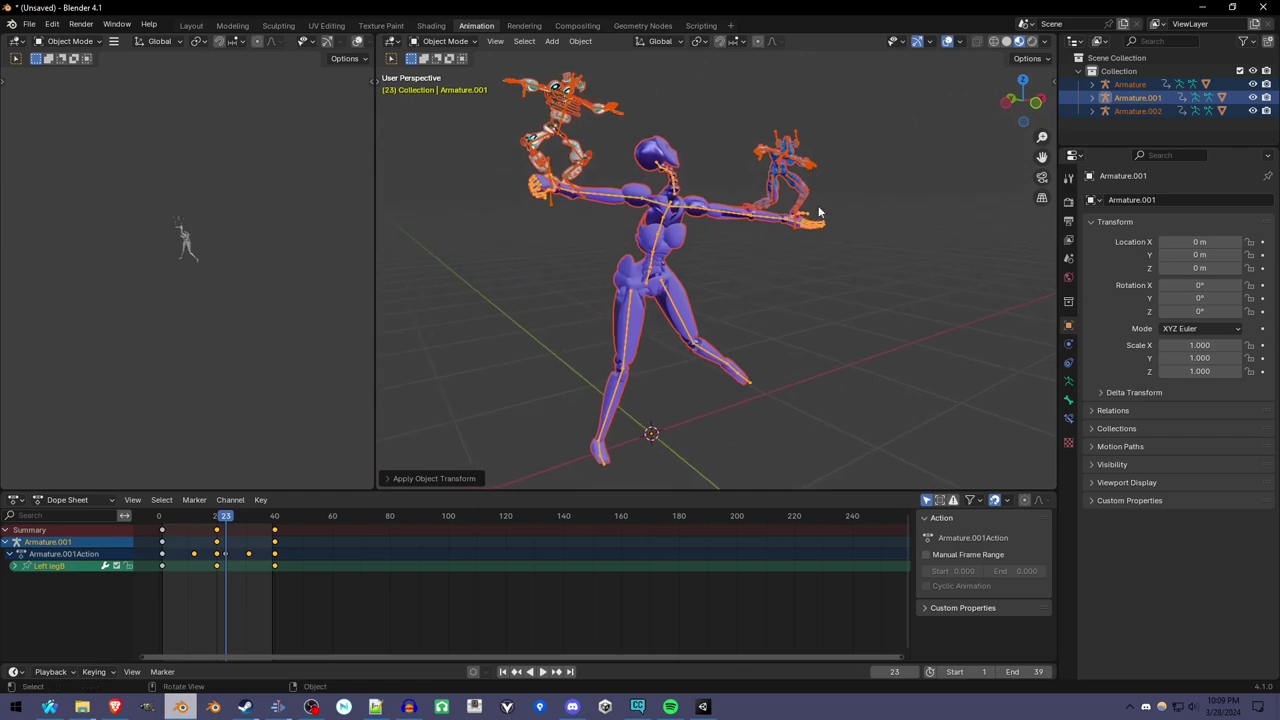
pyautogui.moveTo(818, 212); pyautogui.dragTo(733, 308, button='middle')
pyautogui.scroll(3, 733, 310)
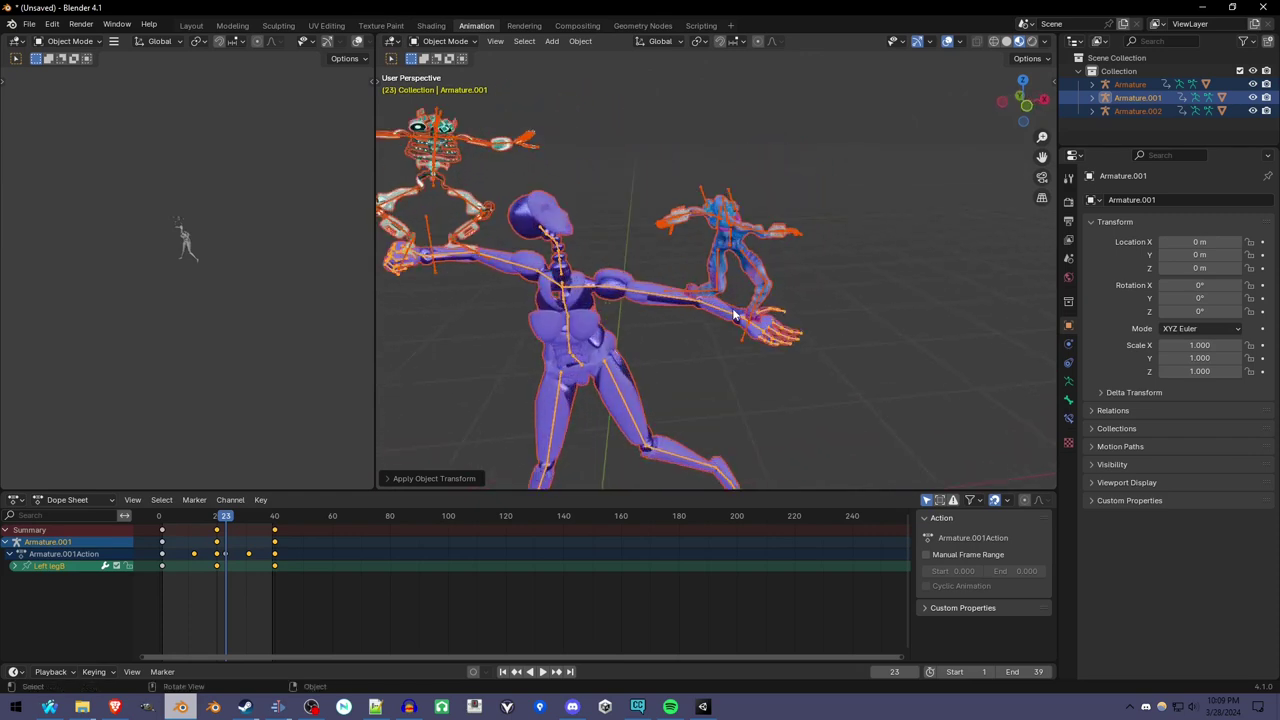
# Make the body mesh active, select all objects, and join them into it with Ctrl+J.
pyautogui.click(716, 291)
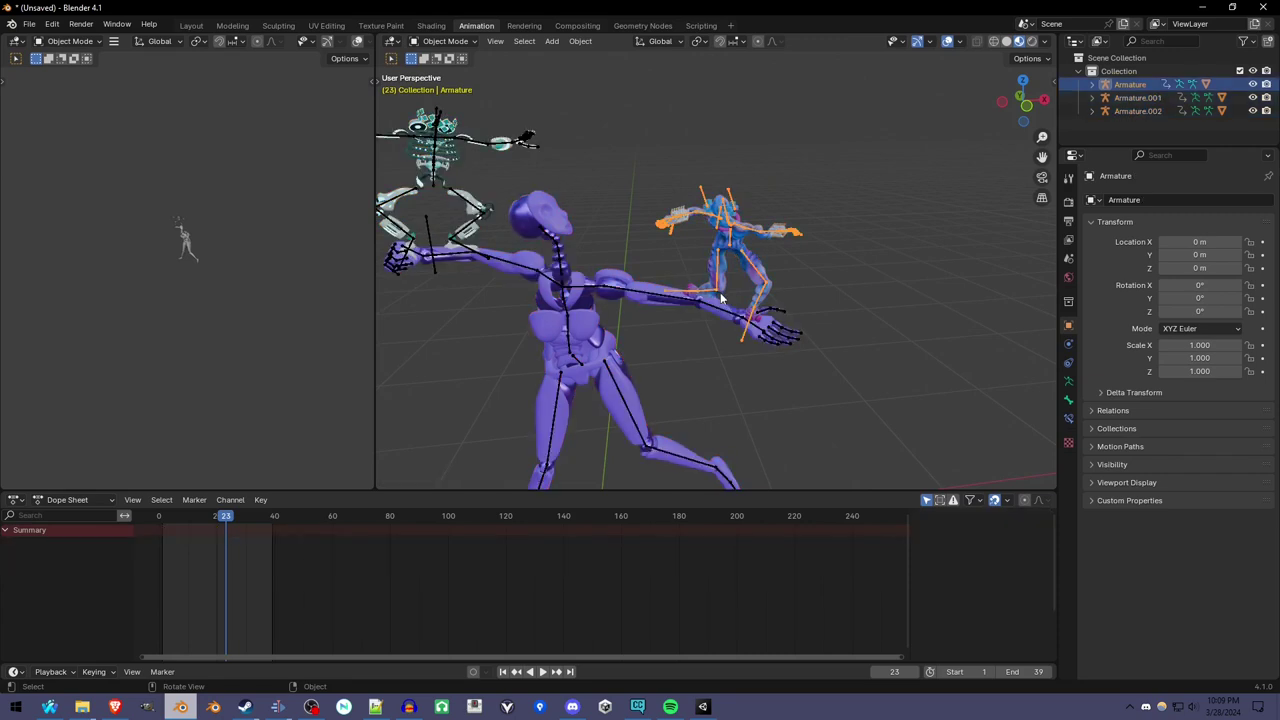
pyautogui.scroll(-3, 626, 333)
pyautogui.moveTo(642, 322)
pyautogui.mouseDown(button='middle')
pyautogui.moveTo(669, 306)
pyautogui.moveTo(628, 329)
pyautogui.mouseUp(button='middle')
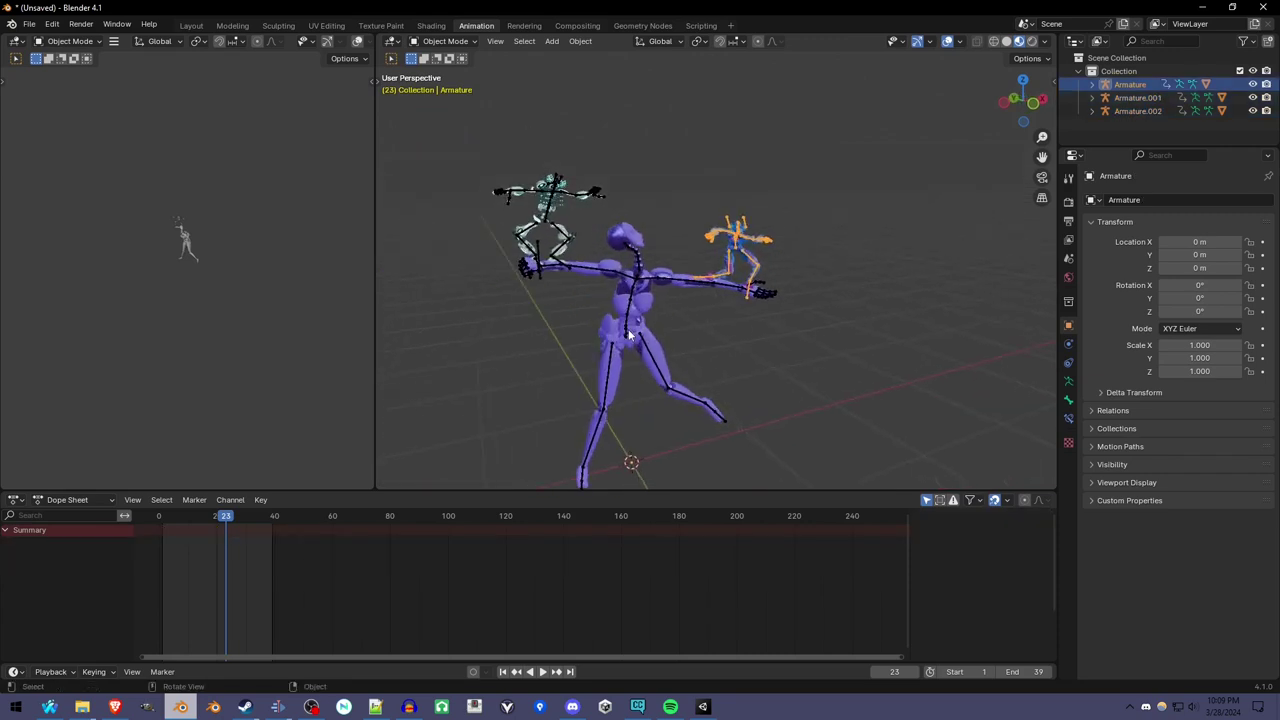
pyautogui.click(624, 329)
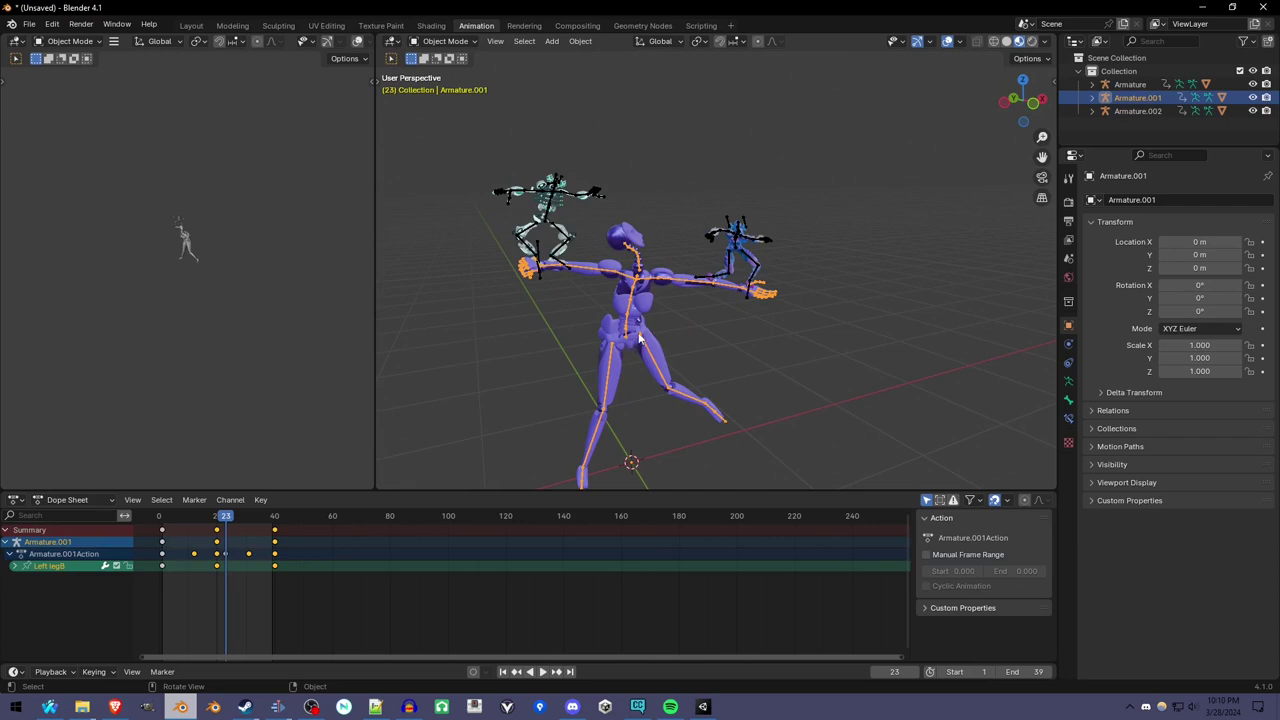
pyautogui.scroll(3, 639, 337)
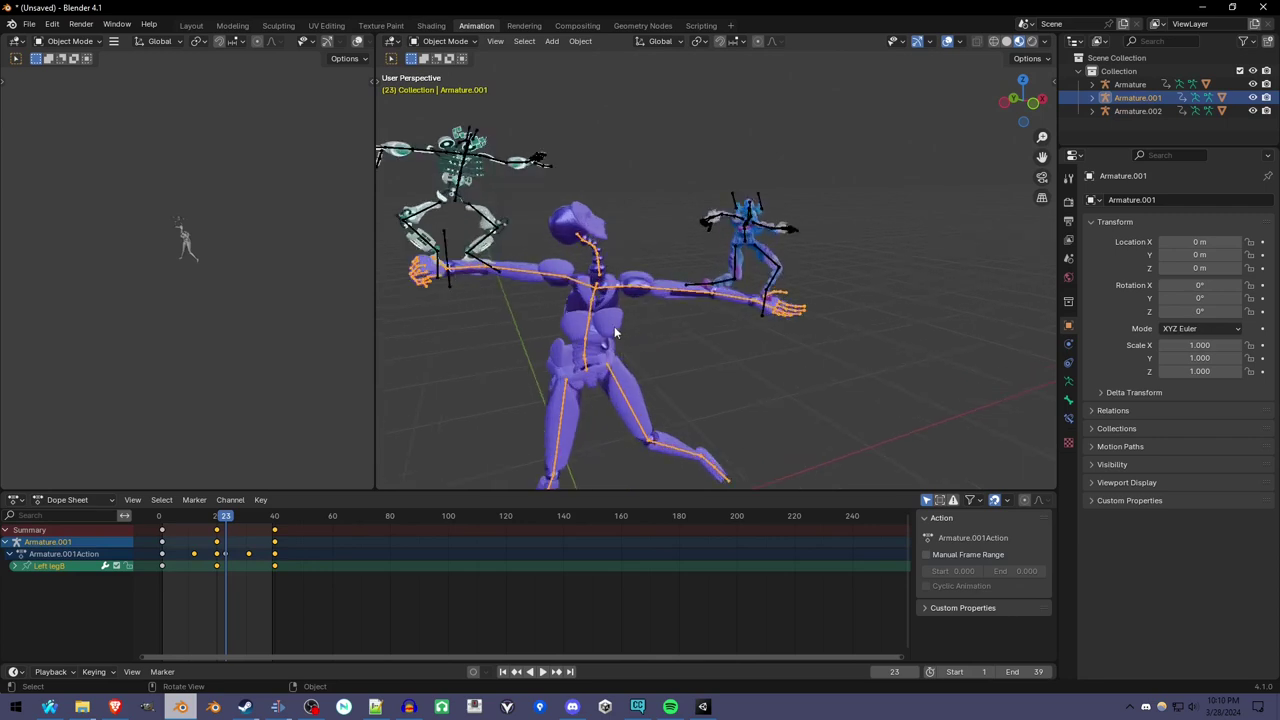
pyautogui.click(609, 333)
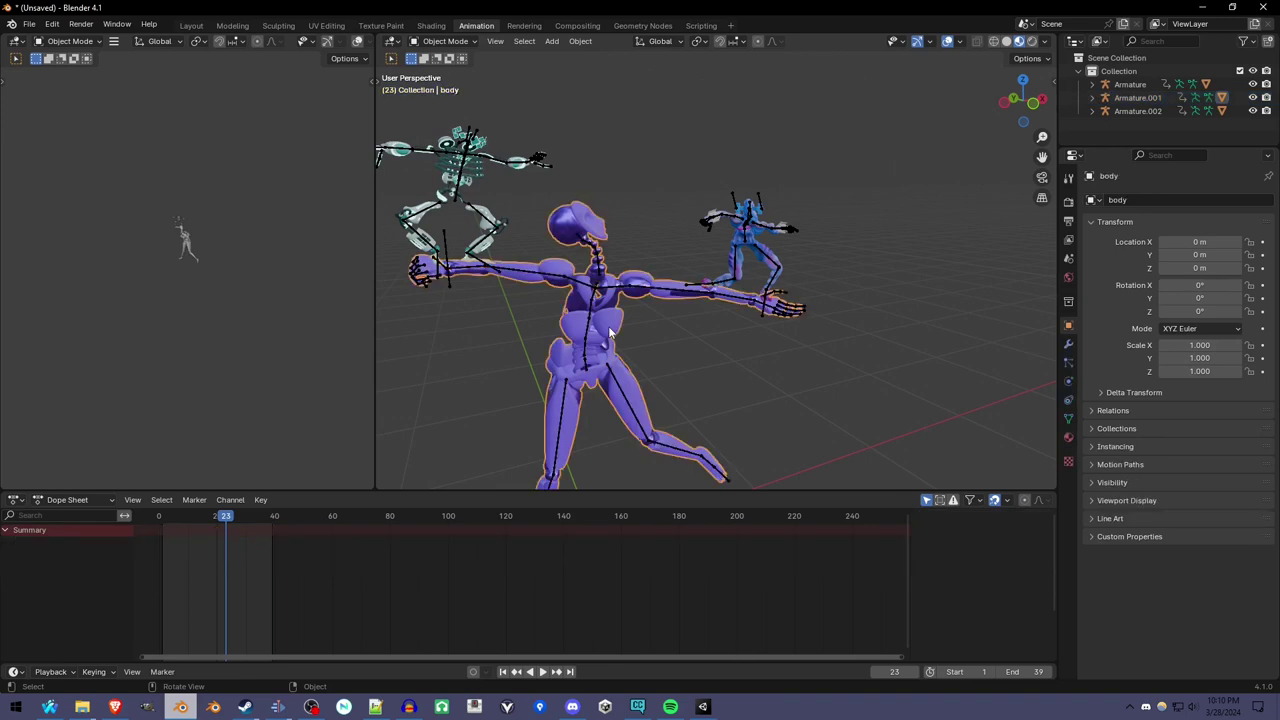
pyautogui.press('a')
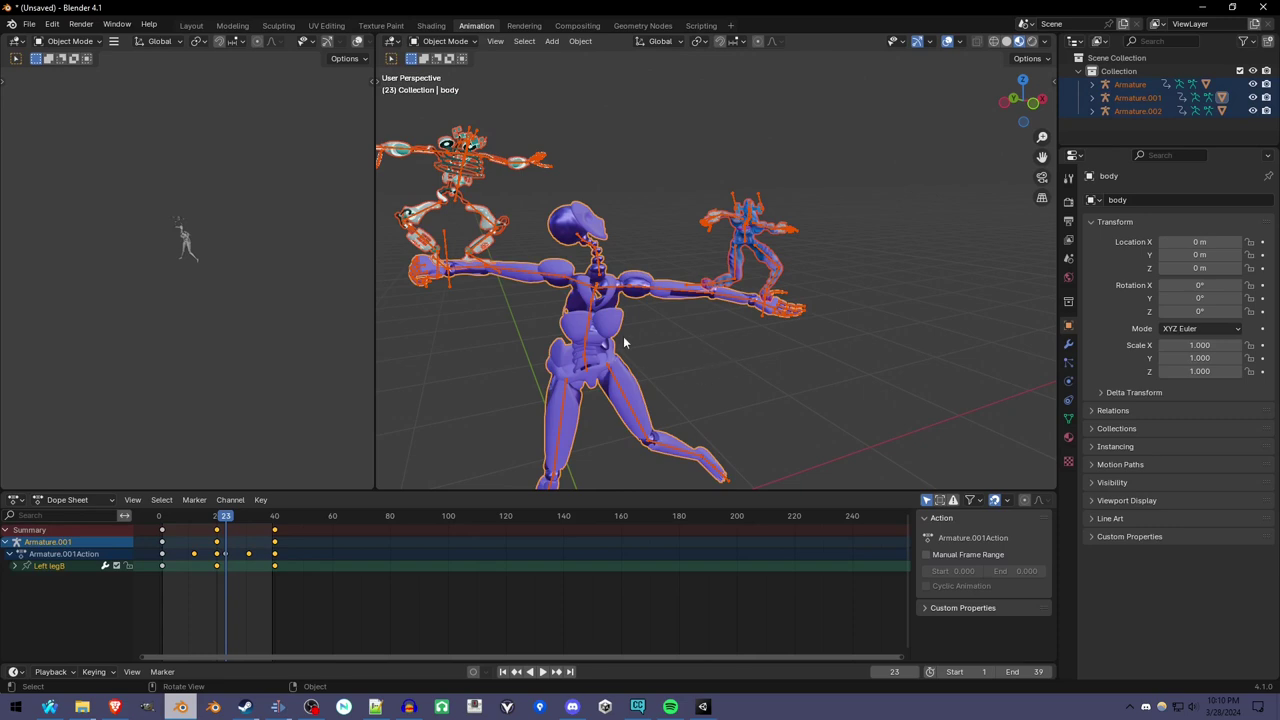
pyautogui.hotkey('ctrl', 'j')
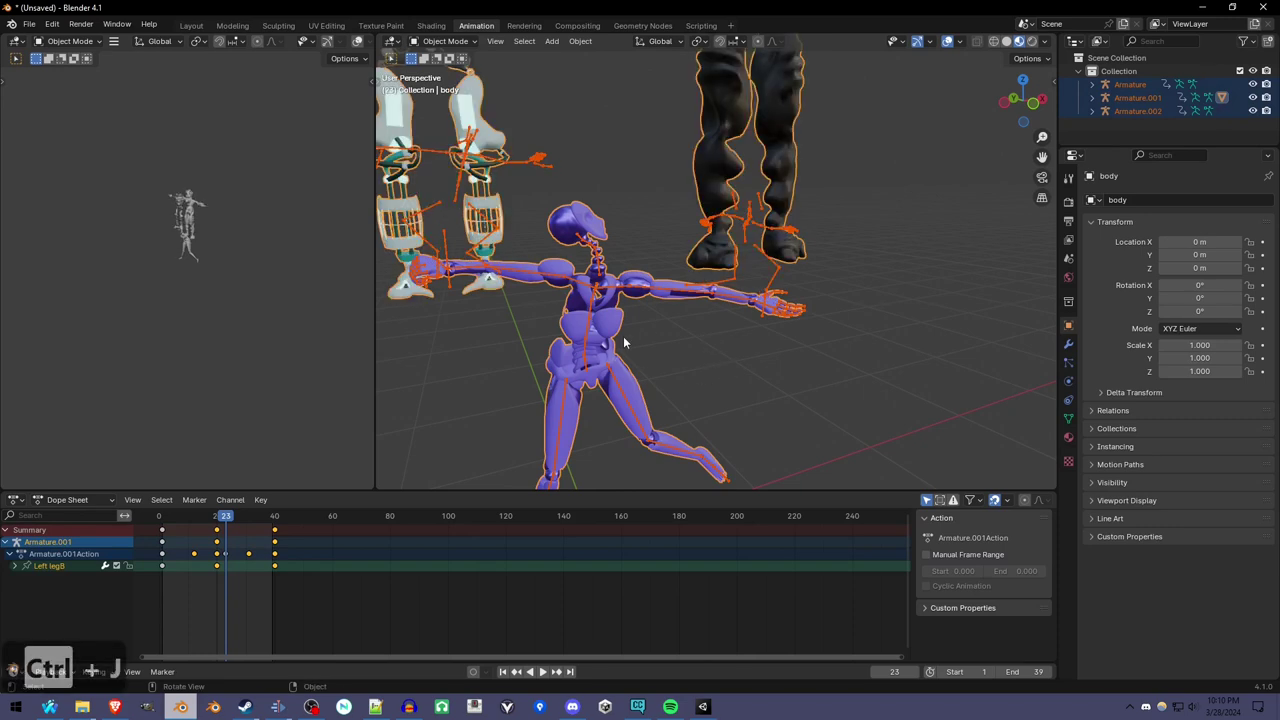
pyautogui.scroll(-3, 673, 309)
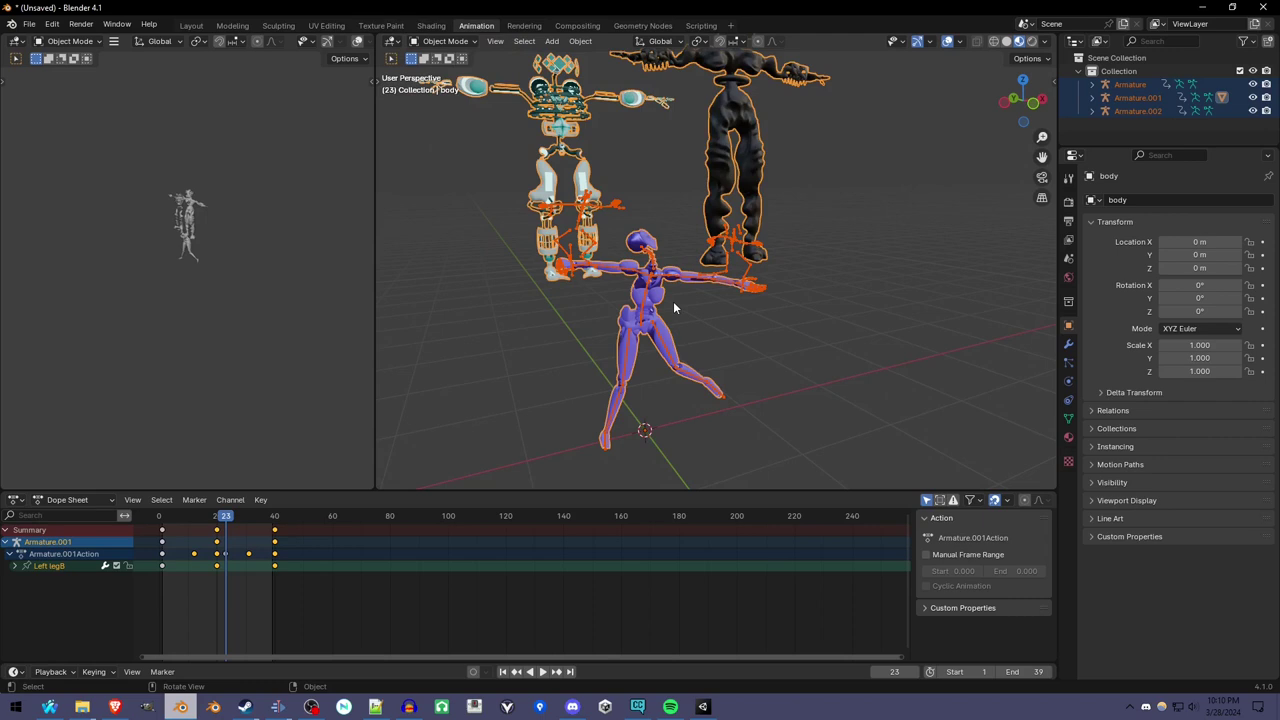
pyautogui.scroll(5, 686, 295)
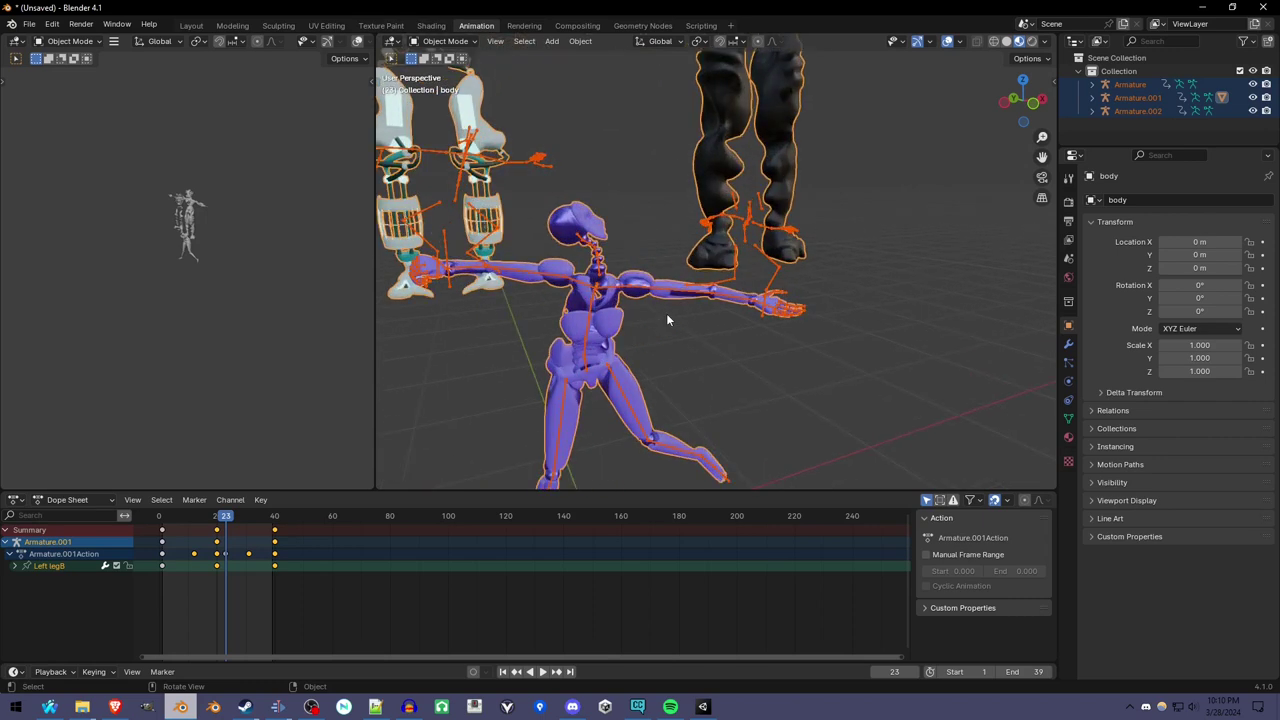
# Make Armature.001 active, select everything, join the armatures into it, and rewind the timeline.
pyautogui.click(776, 275)
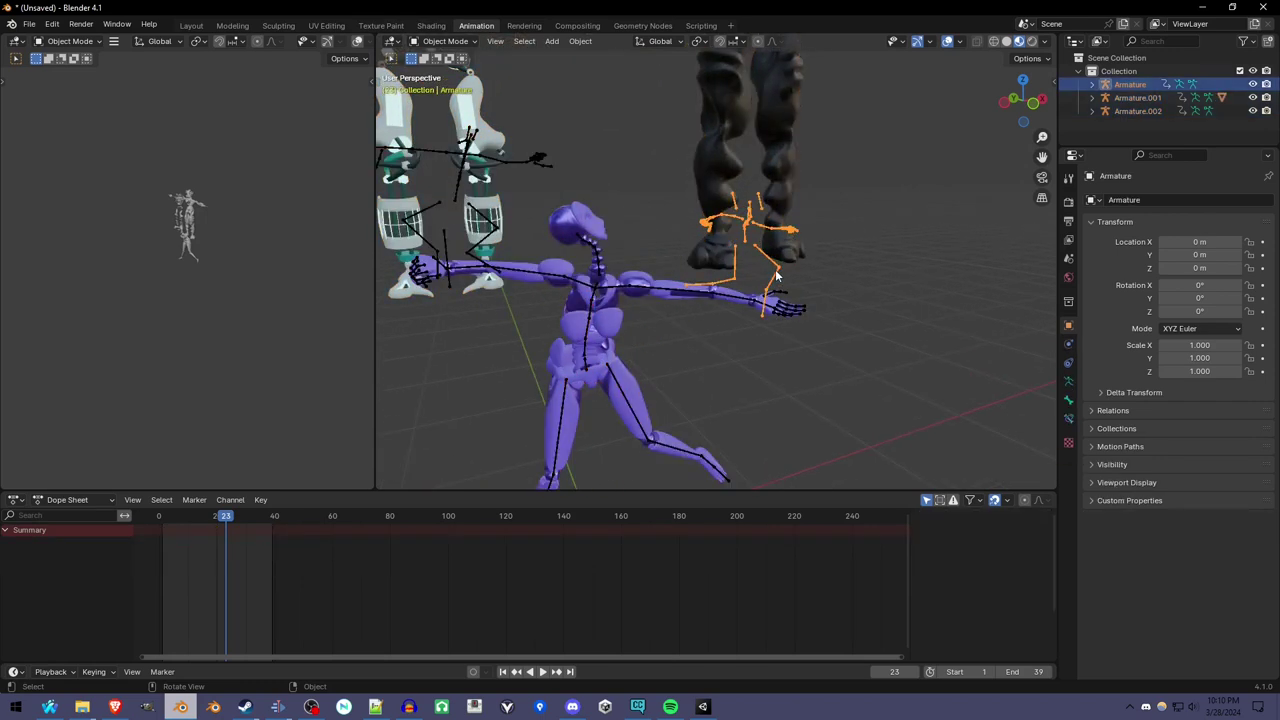
pyautogui.click(737, 302)
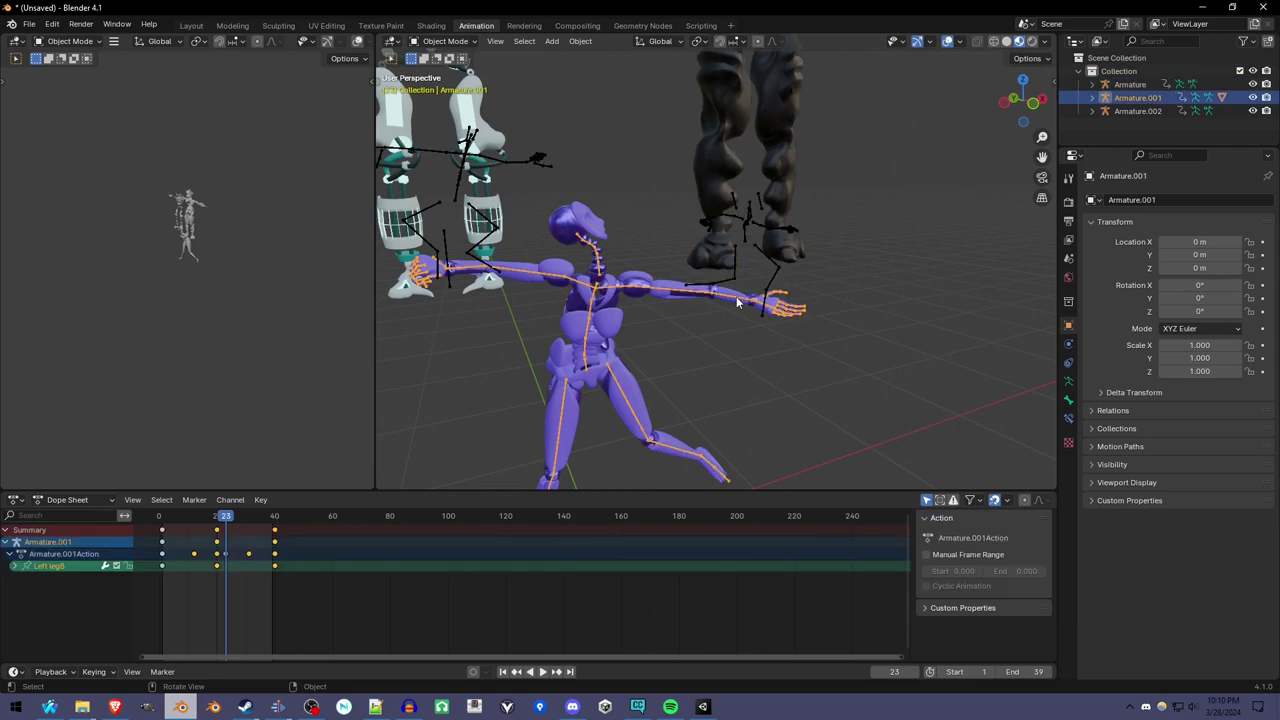
pyautogui.keyDown('shift'); pyautogui.moveTo(626, 303); pyautogui.dragTo(683, 272, button='middle'); pyautogui.keyUp('shift')
pyautogui.press('a')
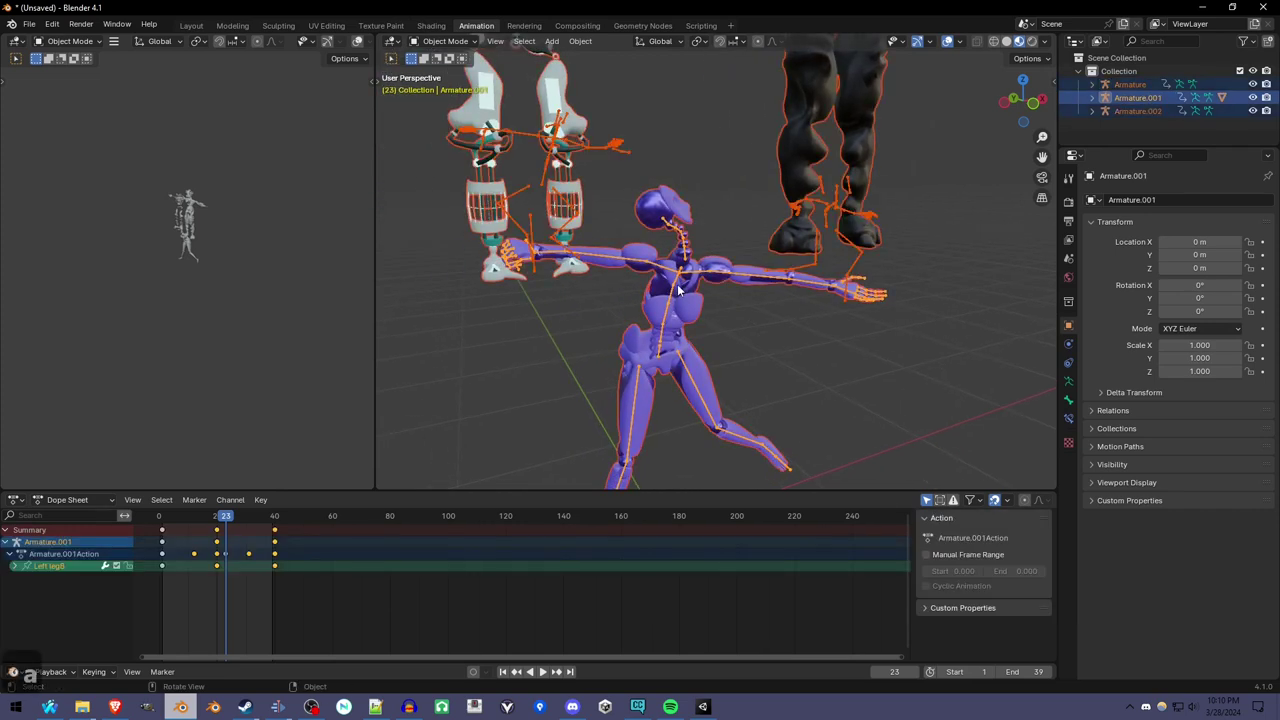
pyautogui.hotkey('ctrl', 'j')
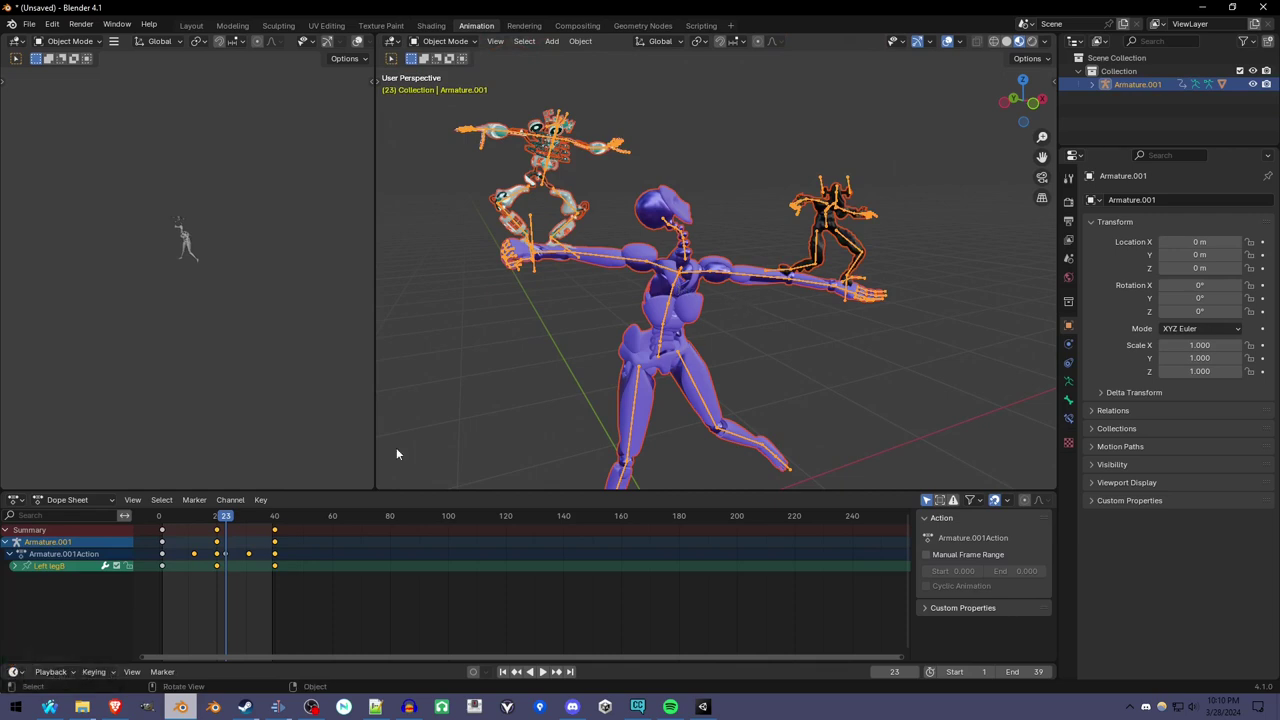
pyautogui.moveTo(229, 515); pyautogui.dragTo(210, 517)
# Play the animation and switch the Dope Sheet to Action Editor showing Armature.001Action.
pyautogui.press('space')
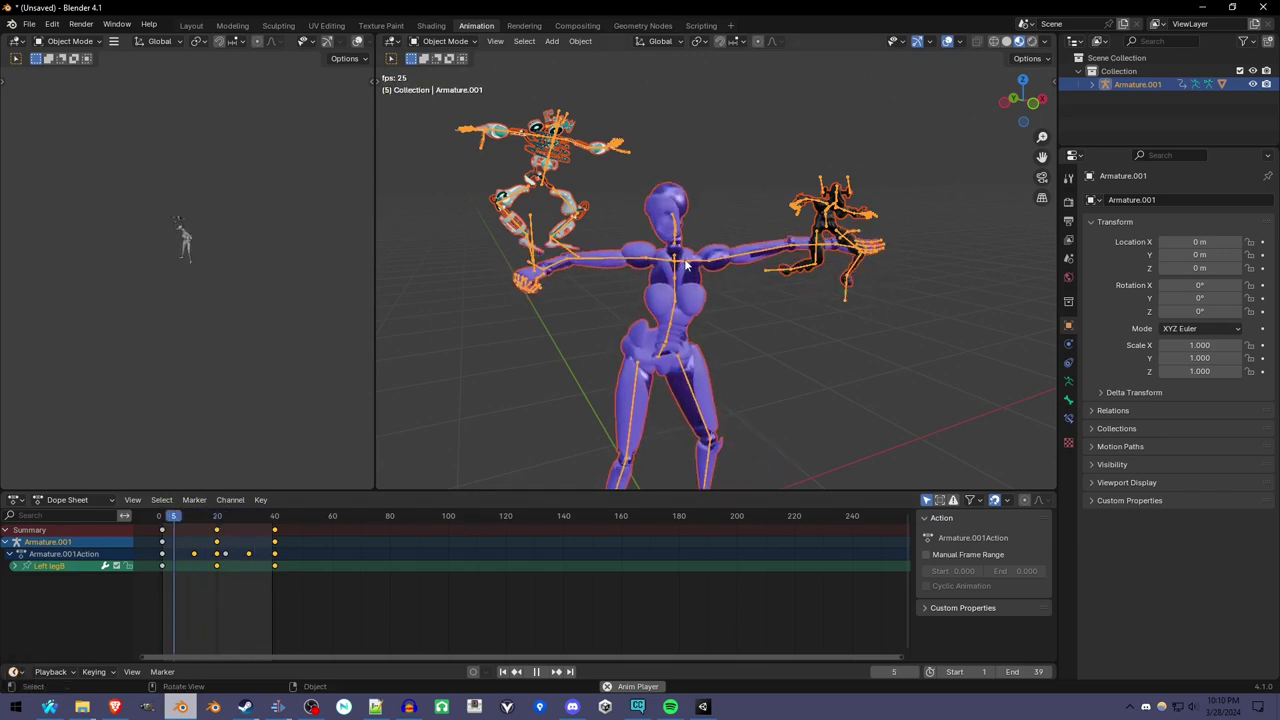
pyautogui.click(108, 503)
pyautogui.click(104, 545)
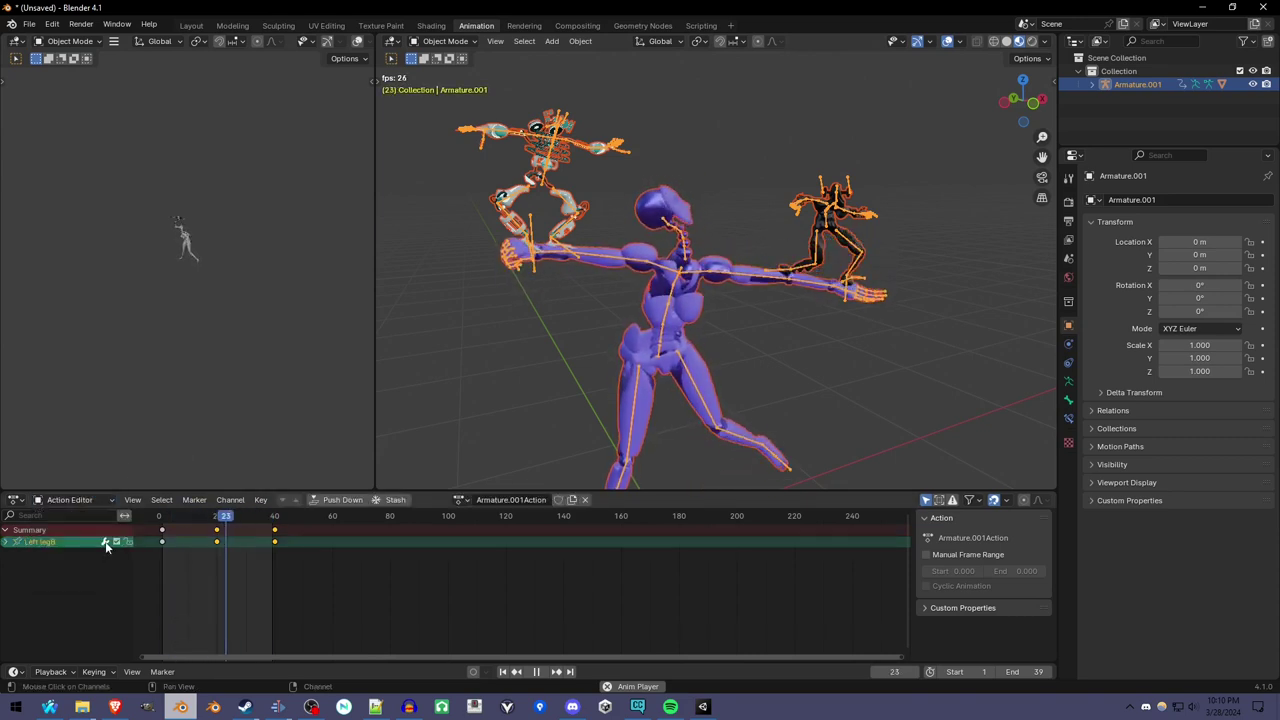
pyautogui.click(462, 500)
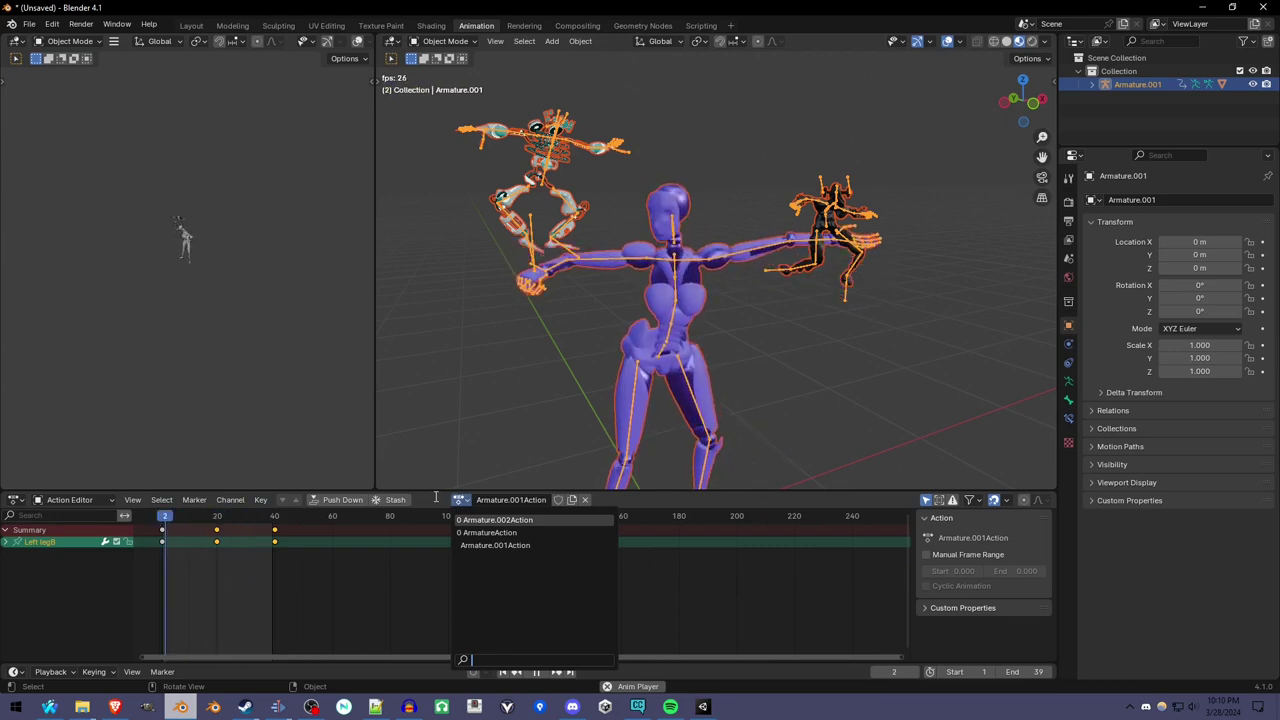
pyautogui.click(434, 495)
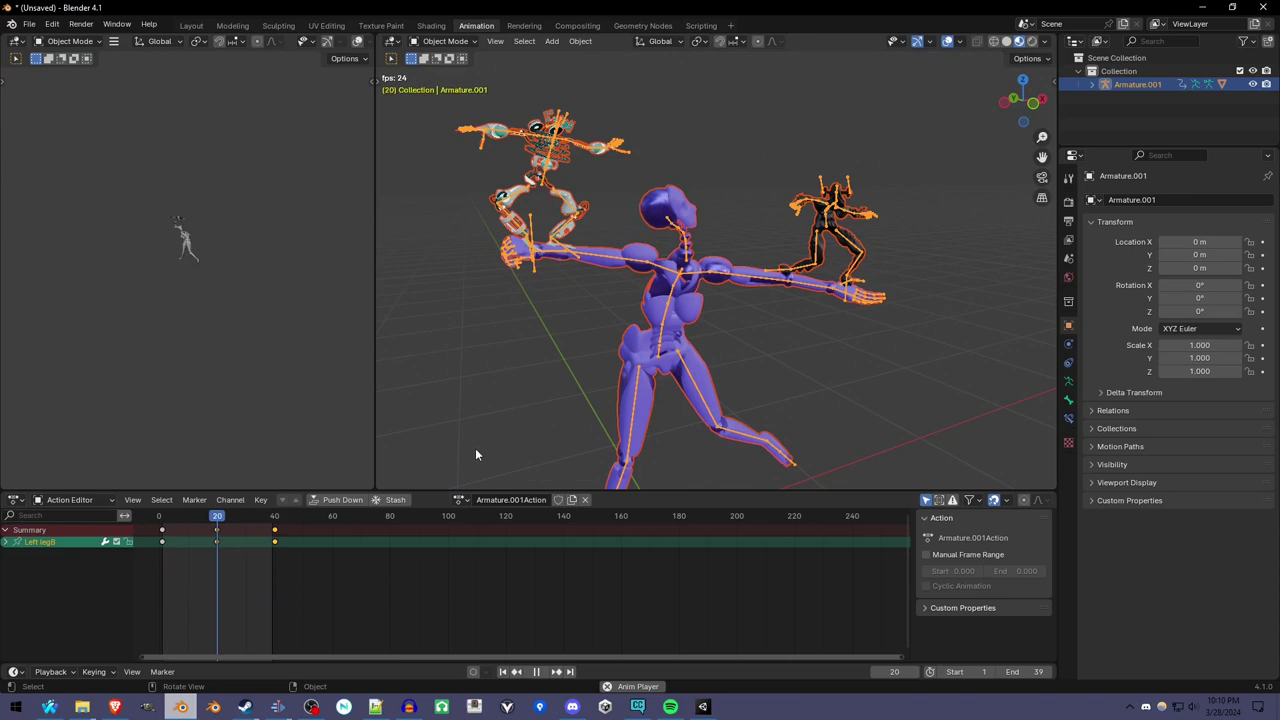
# Switch the left area to Nonlinear Animation, push down Armature.001Action, and scrub to frame 2.
pyautogui.click(17, 43)
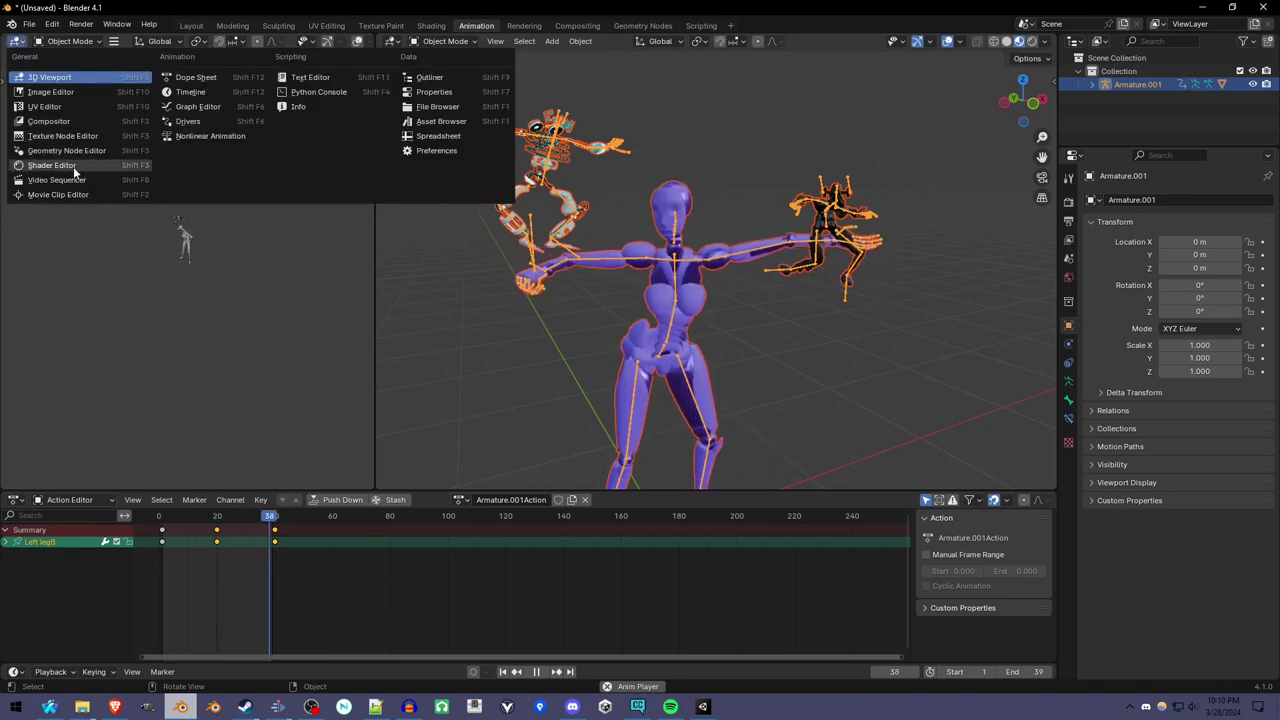
pyautogui.click(240, 137)
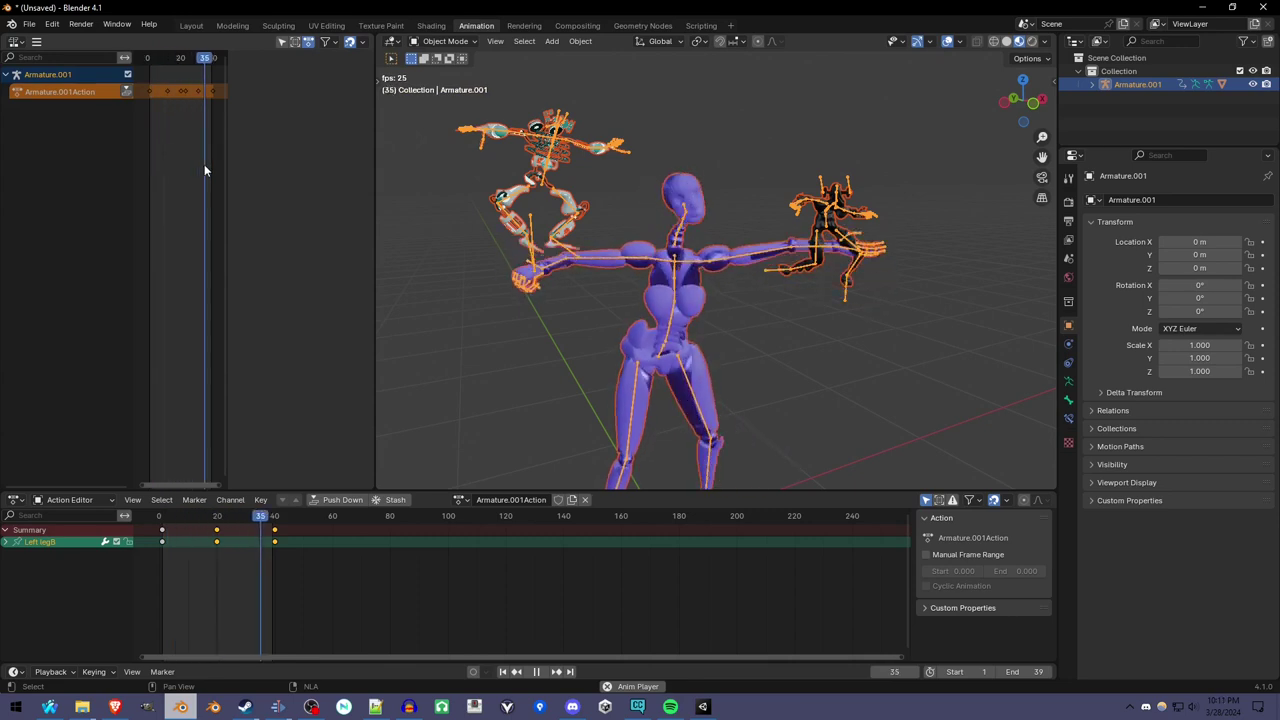
pyautogui.click(125, 92)
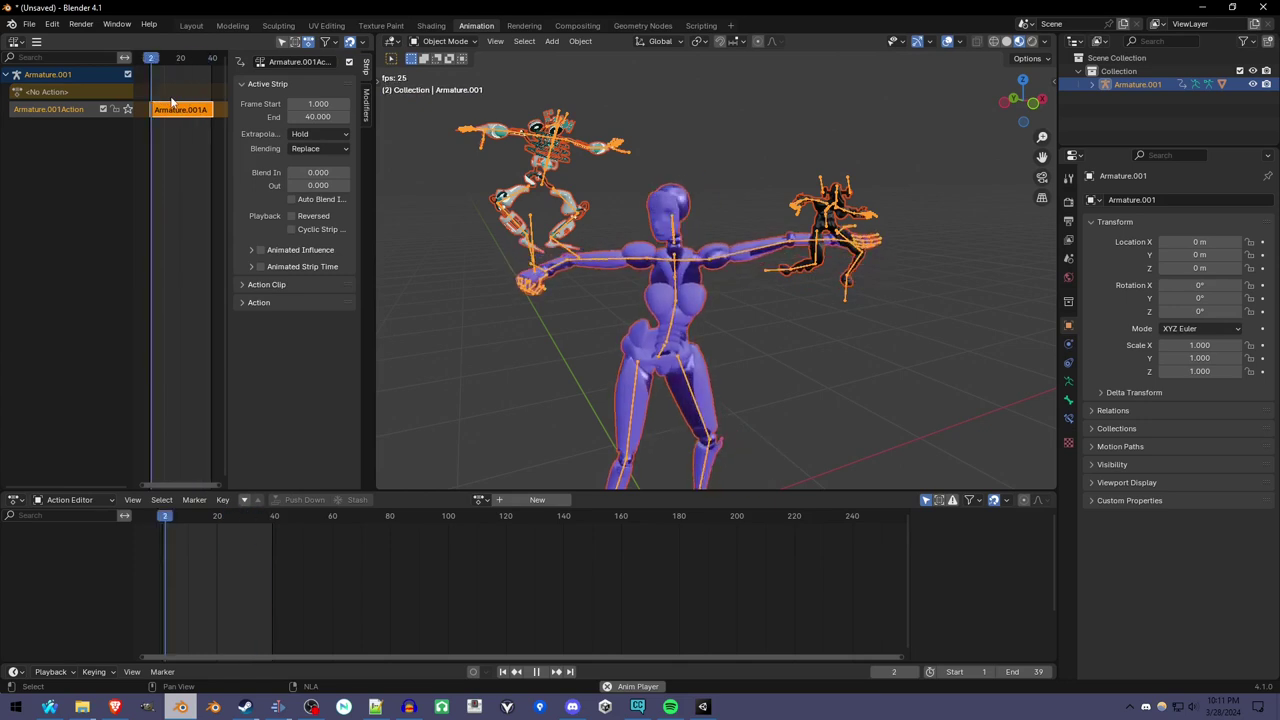
pyautogui.press('space')
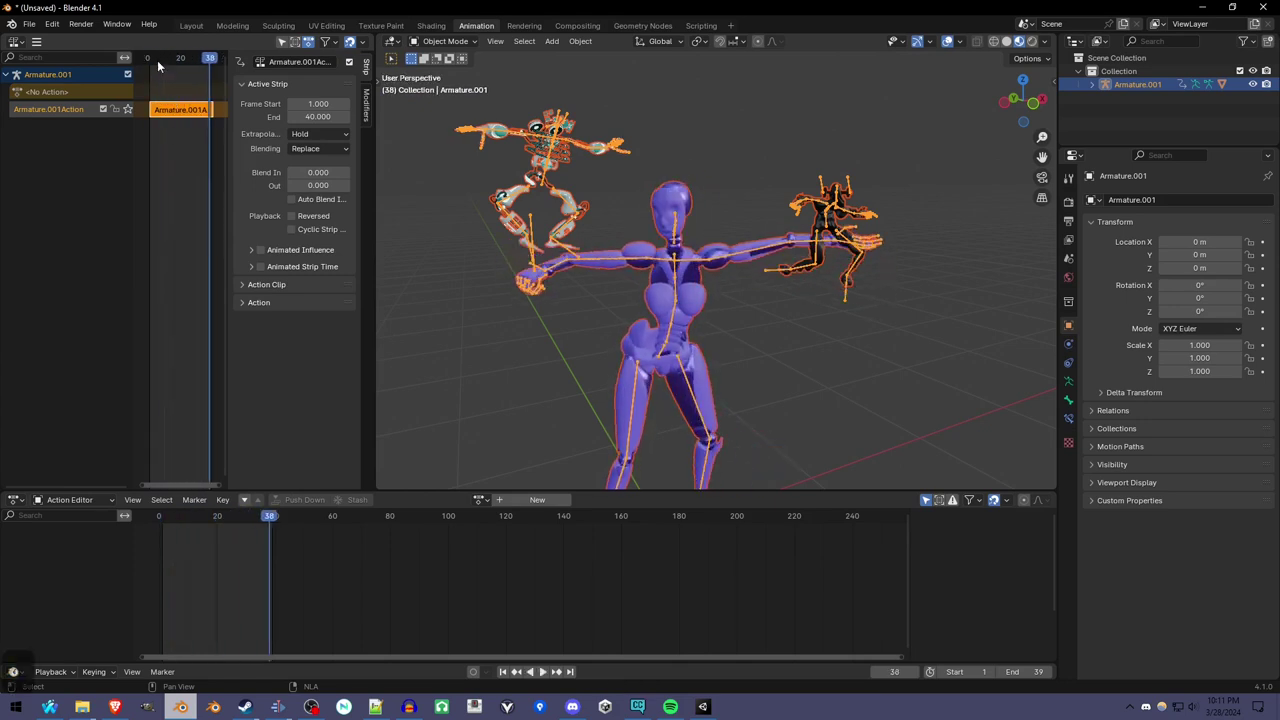
pyautogui.moveTo(165, 59); pyautogui.dragTo(146, 70)
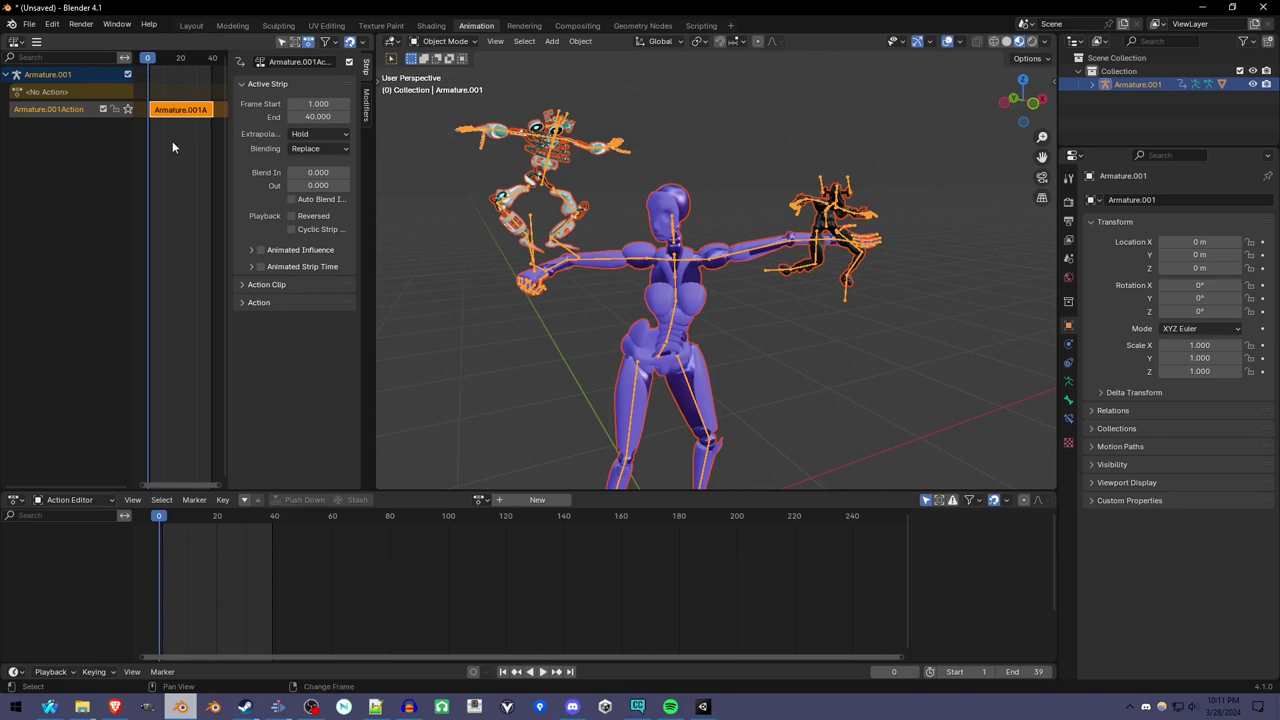
pyautogui.hotkey('shift', 'a')
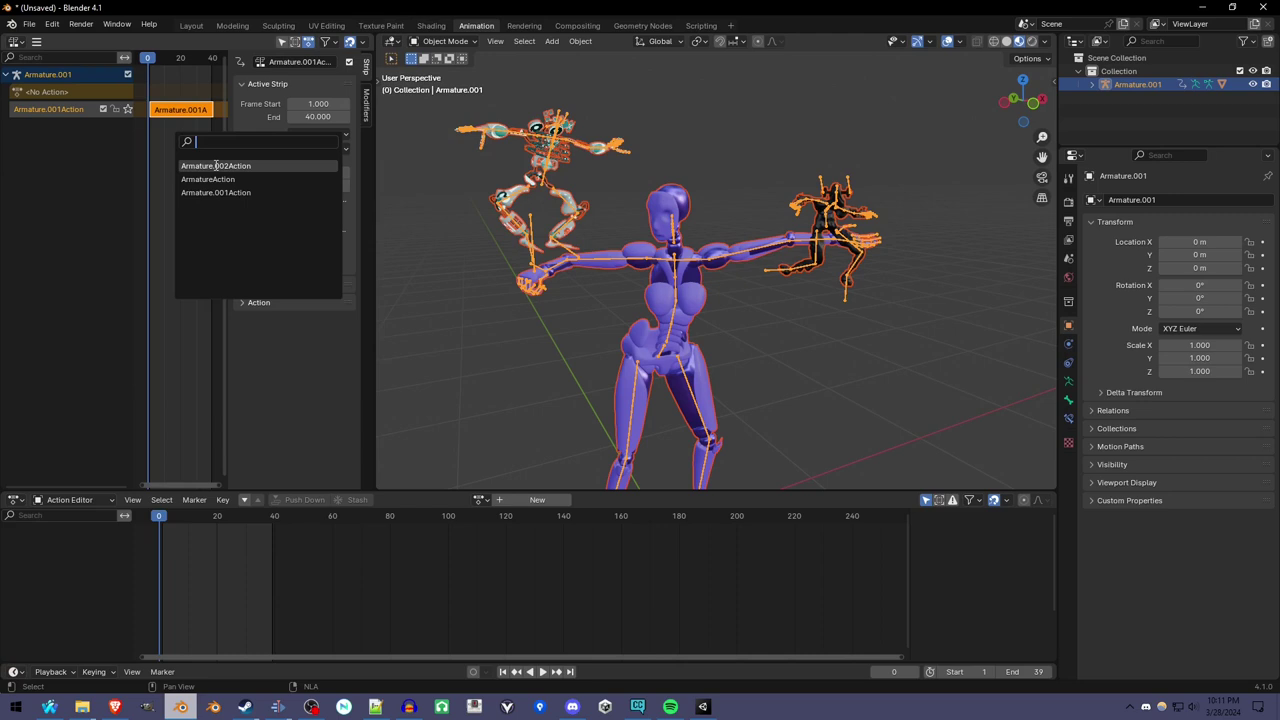
# Add Armature.002Action and ArmatureAction as NLA strips, play all three, and select the body mesh.
pyautogui.click(215, 165)
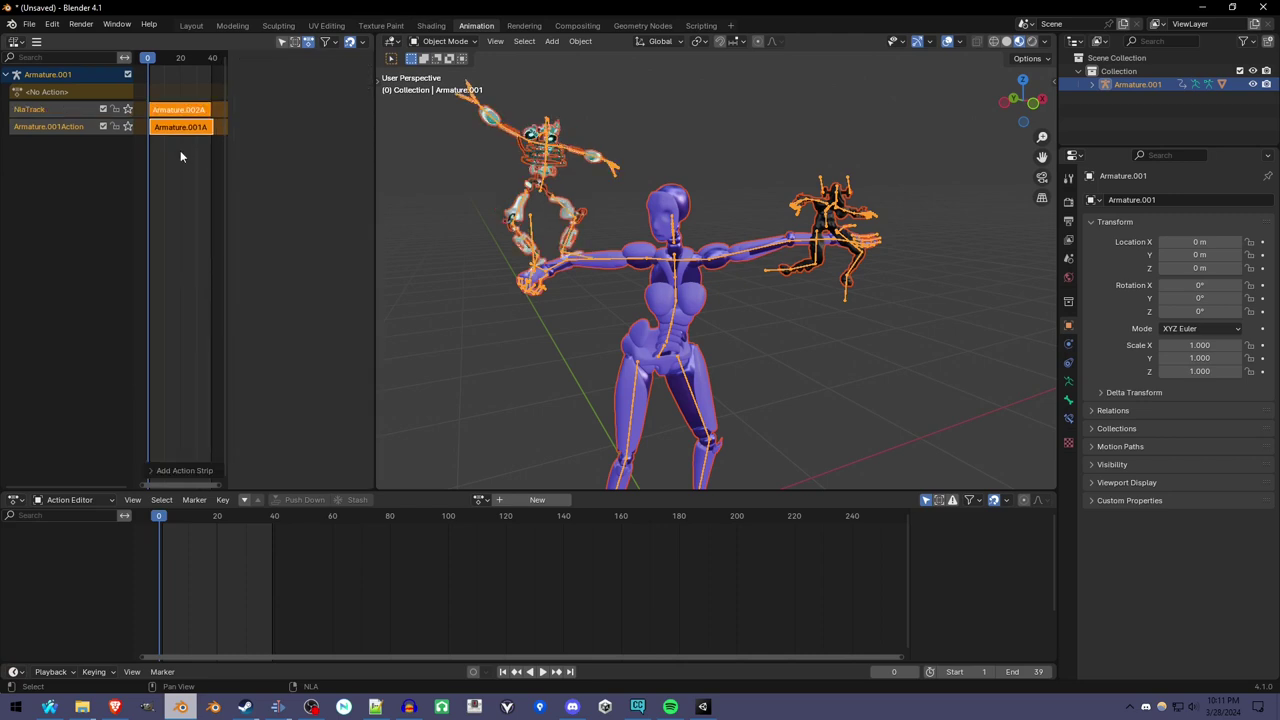
pyautogui.hotkey('shift', 'a')
pyautogui.click(202, 187)
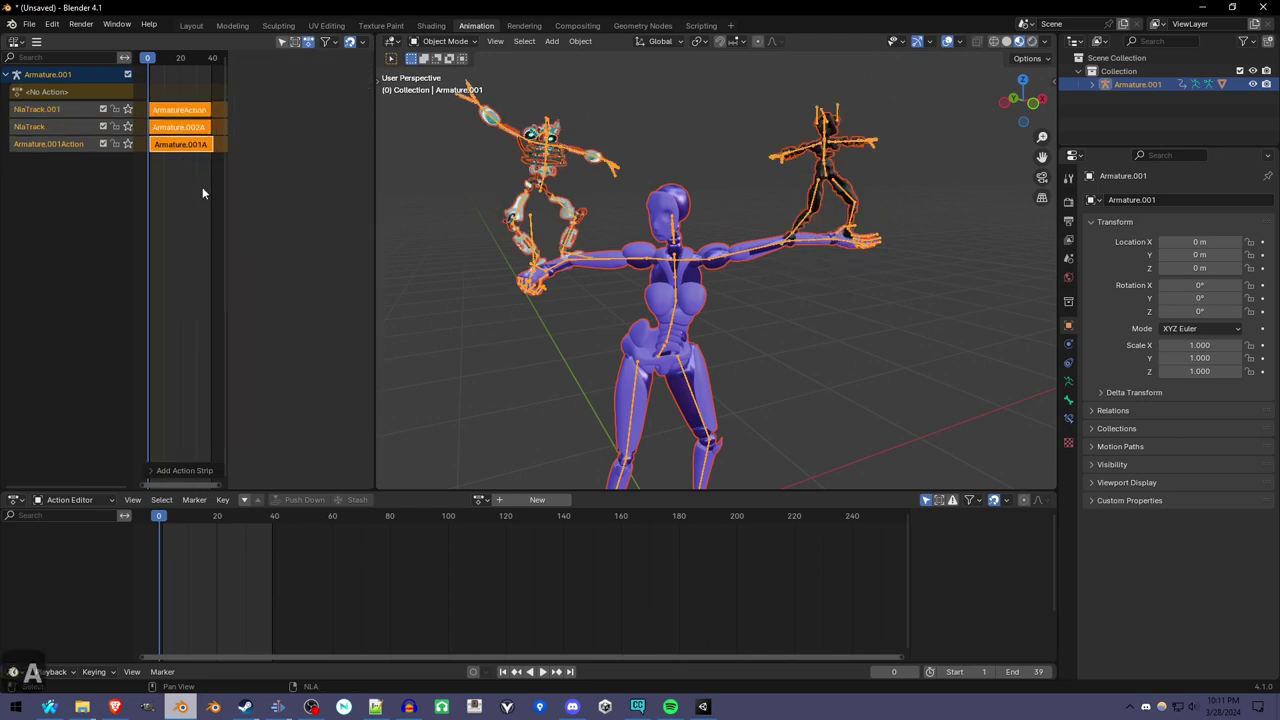
pyautogui.press('space')
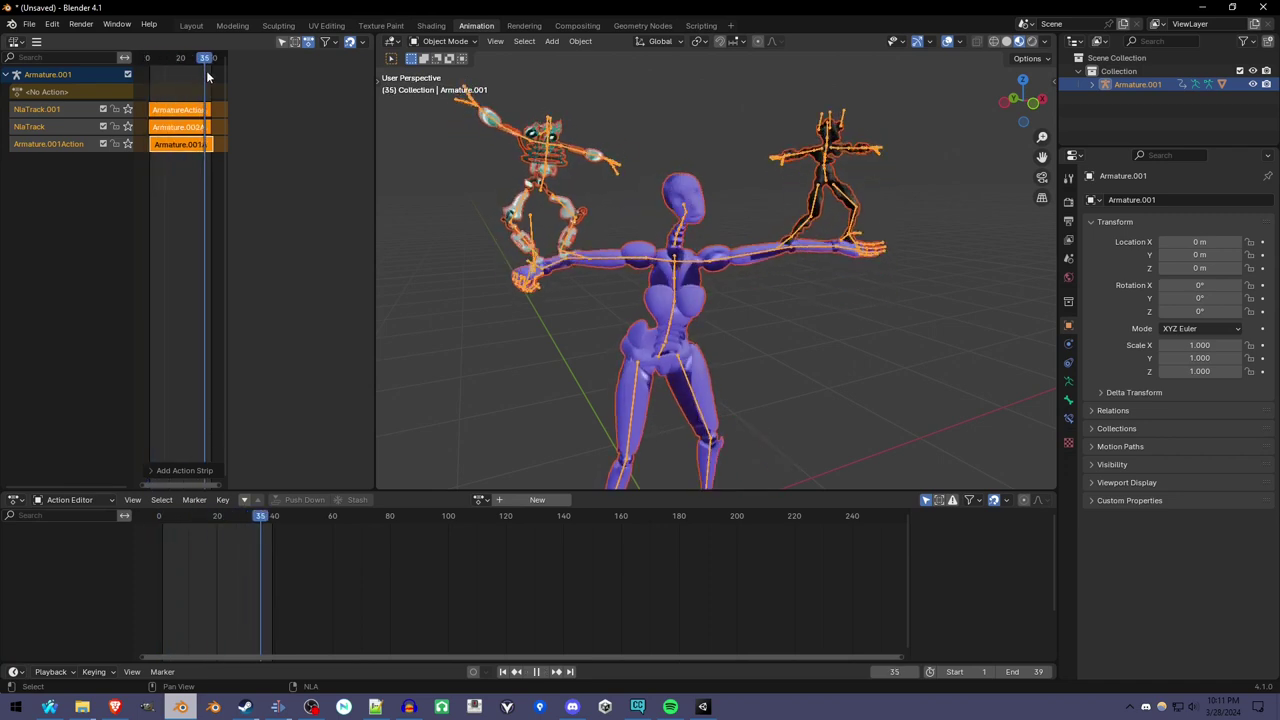
pyautogui.click(740, 266)
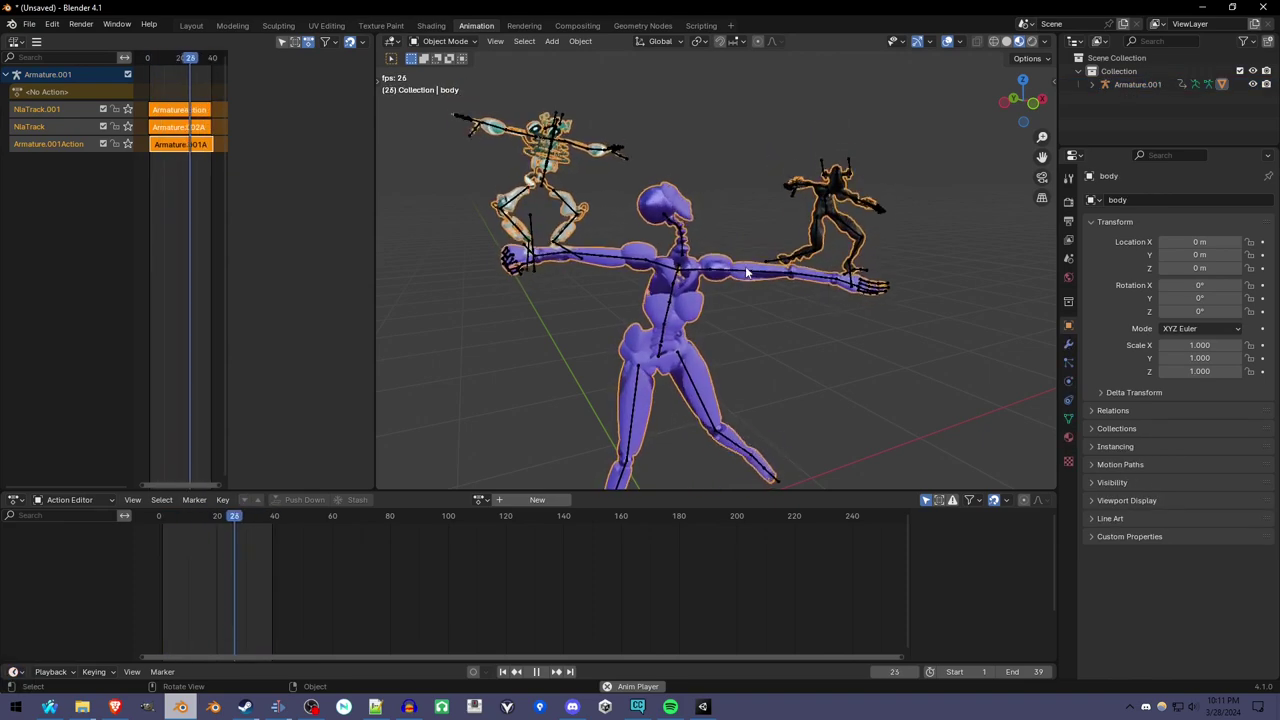
pyautogui.click(29, 23)
pyautogui.moveTo(100, 226)
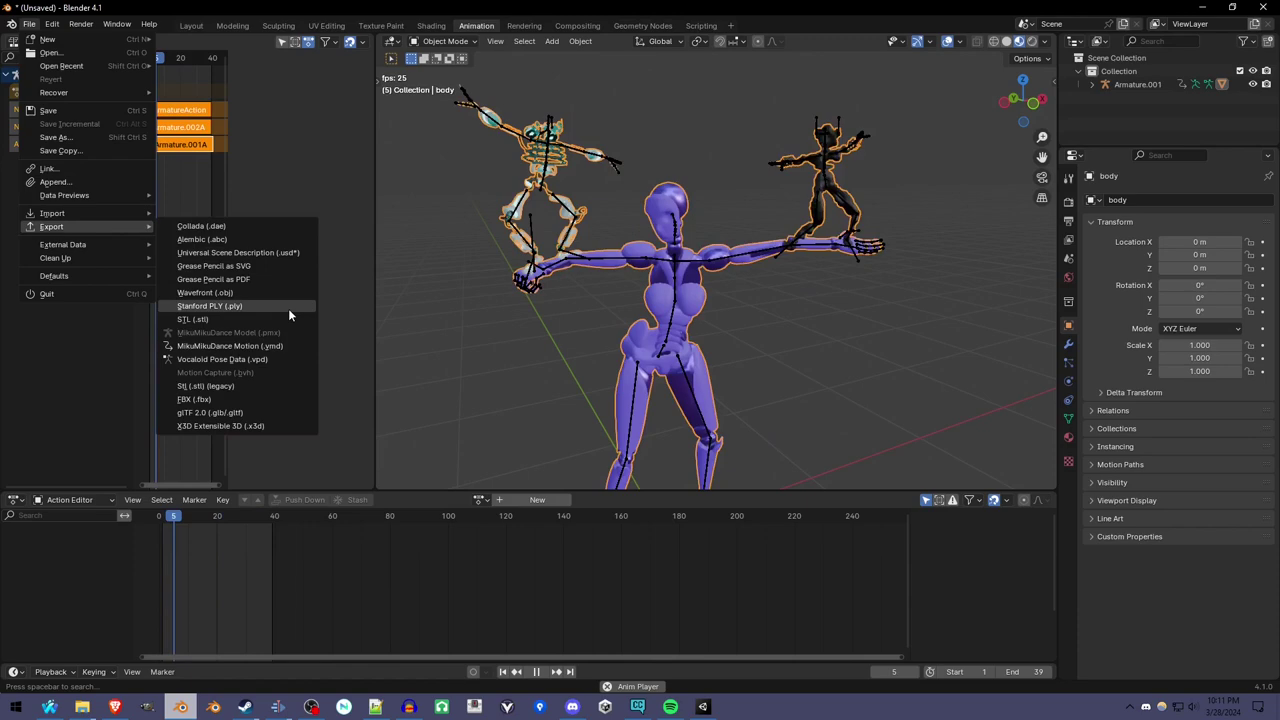
pyautogui.click(305, 399)
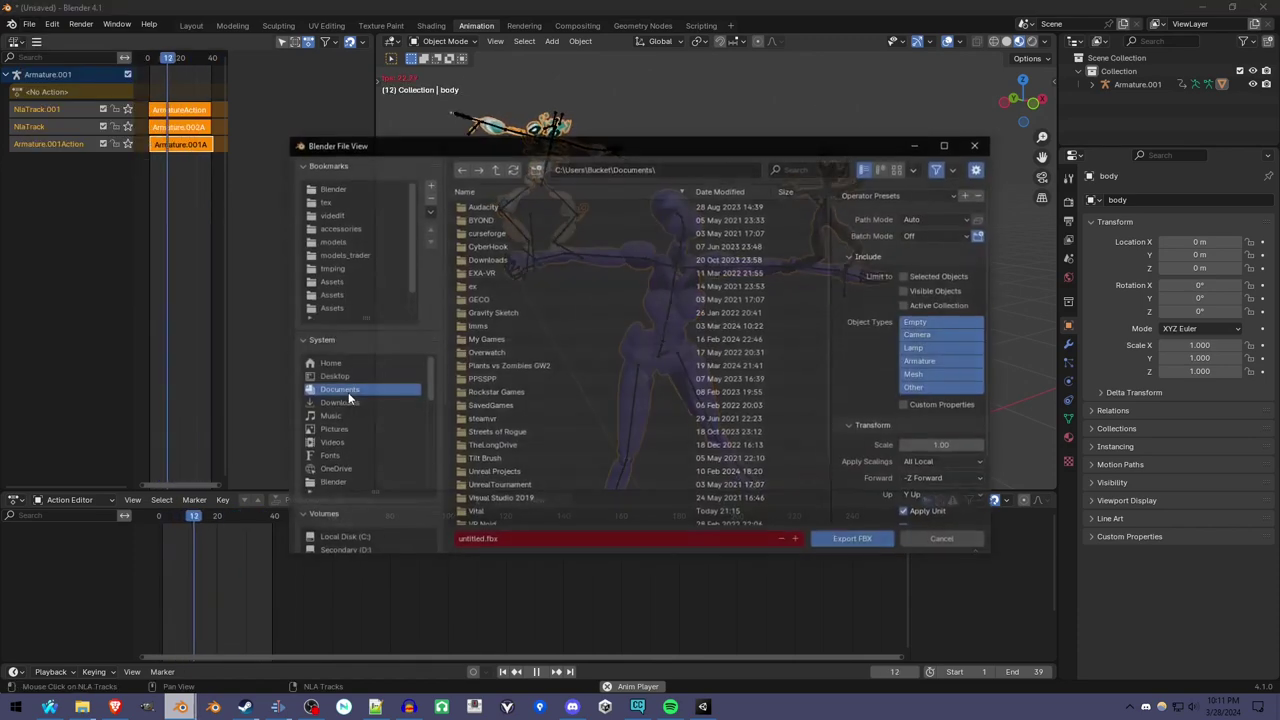
pyautogui.scroll(-3, 862, 350)
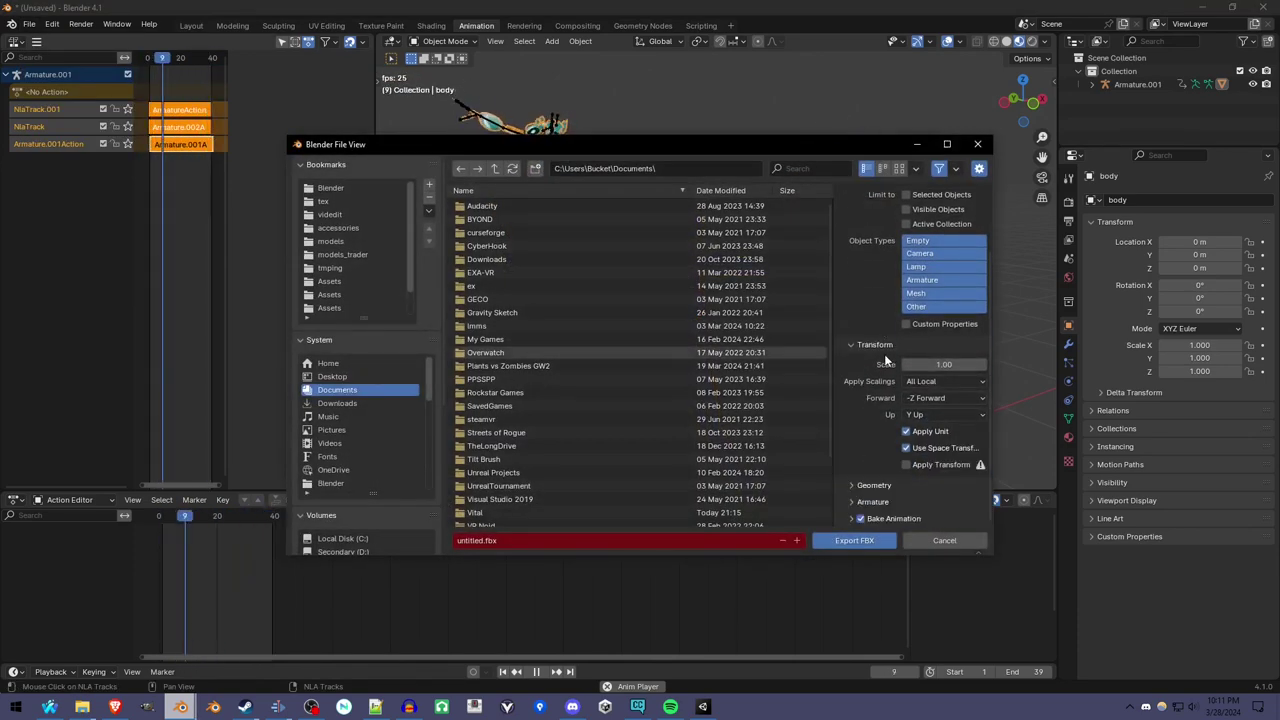
pyautogui.click(901, 514)
pyautogui.scroll(-3, 882, 416)
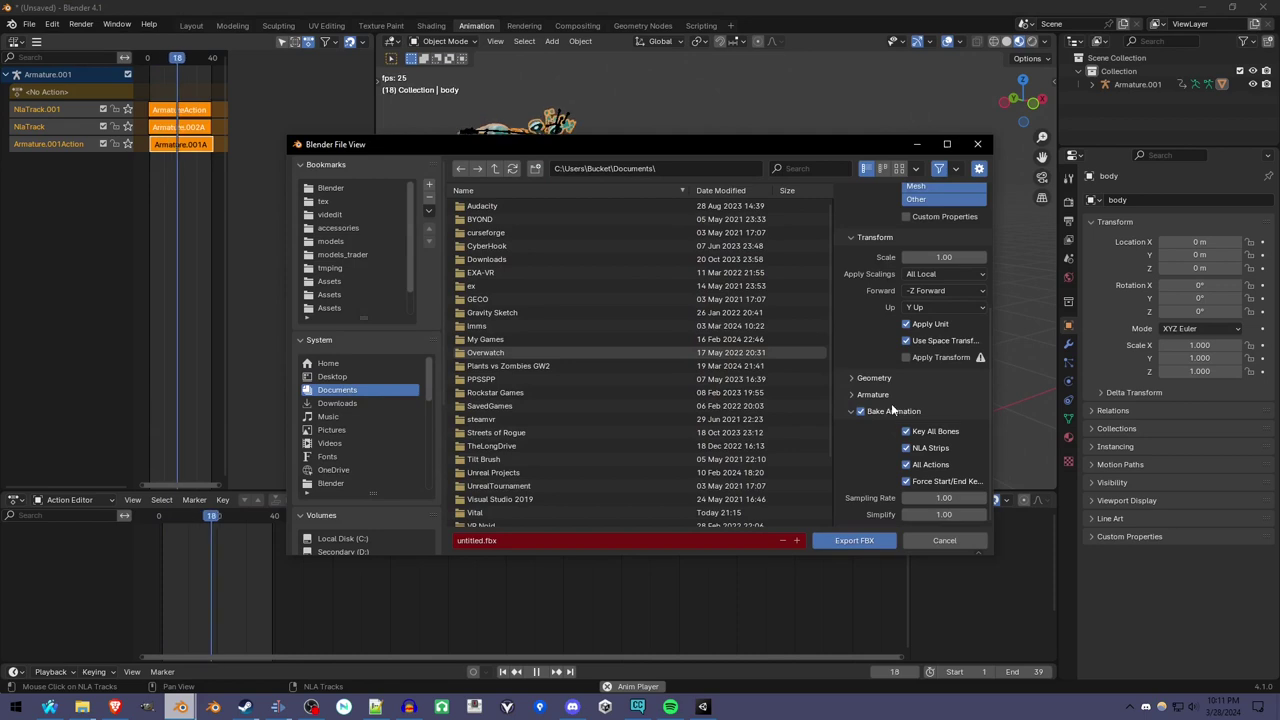
pyautogui.click(929, 449)
pyautogui.click(931, 464)
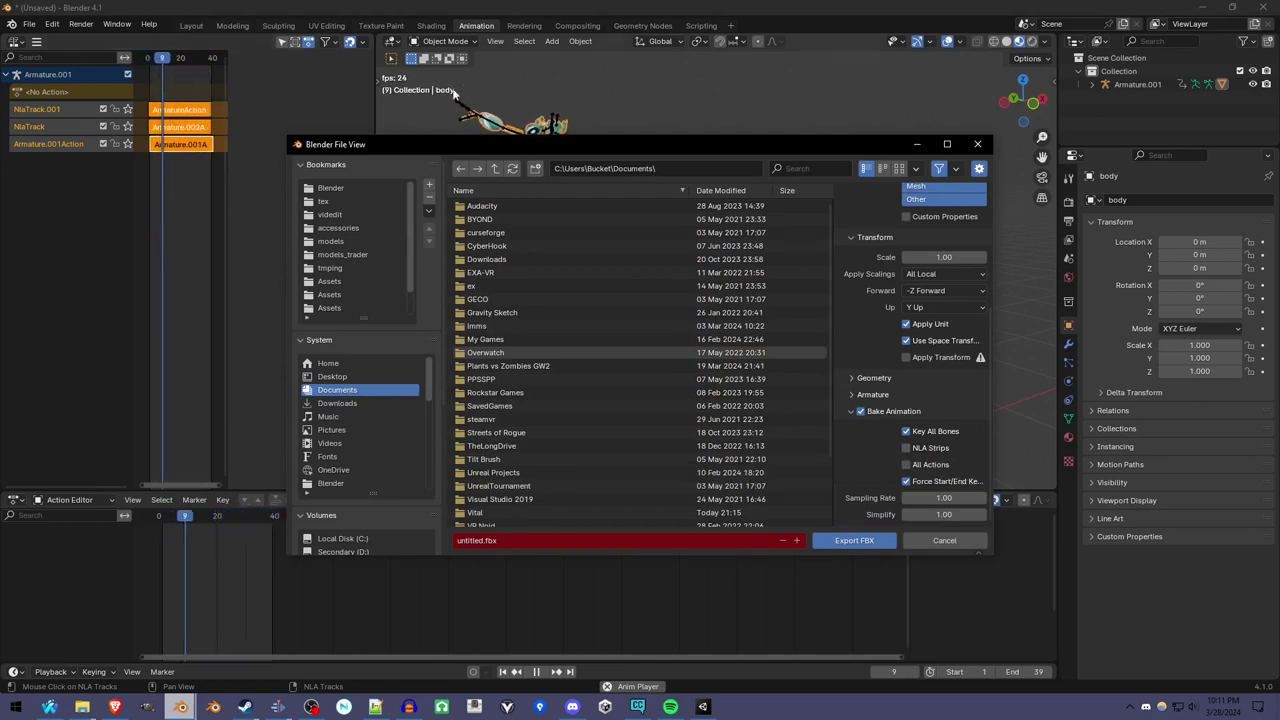
pyautogui.click(981, 545)
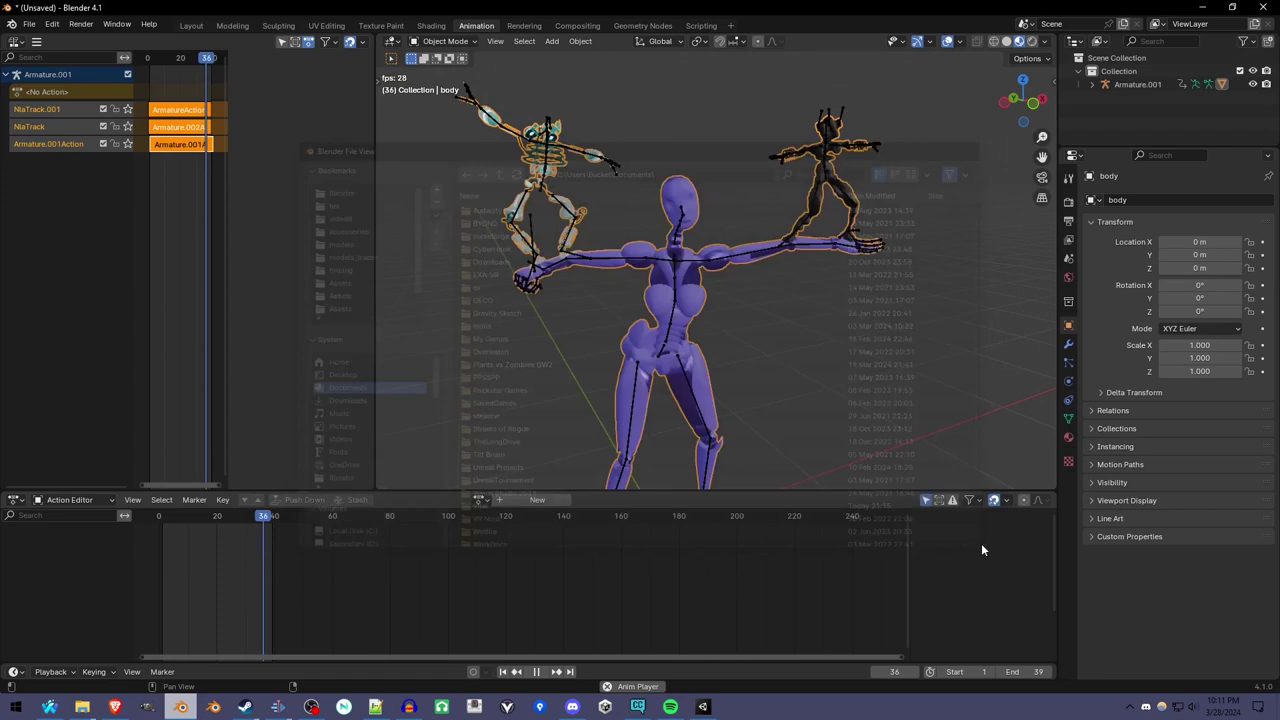